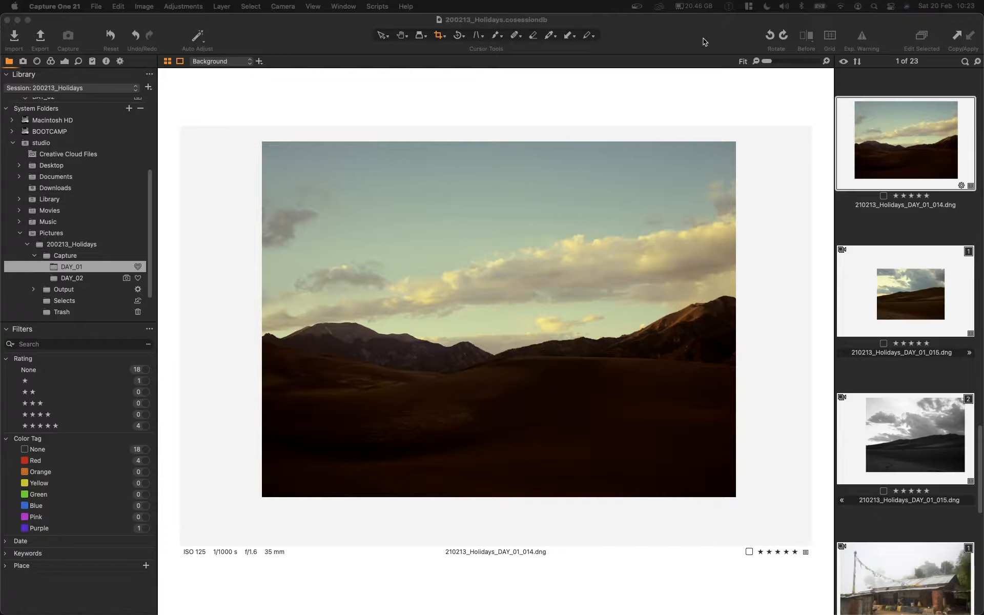
# Step: Review the basic settings and Open With choices of the JPEGs_Small_Rating_sRGB_RespectCrop process recipe
pyautogui.click(703, 37)
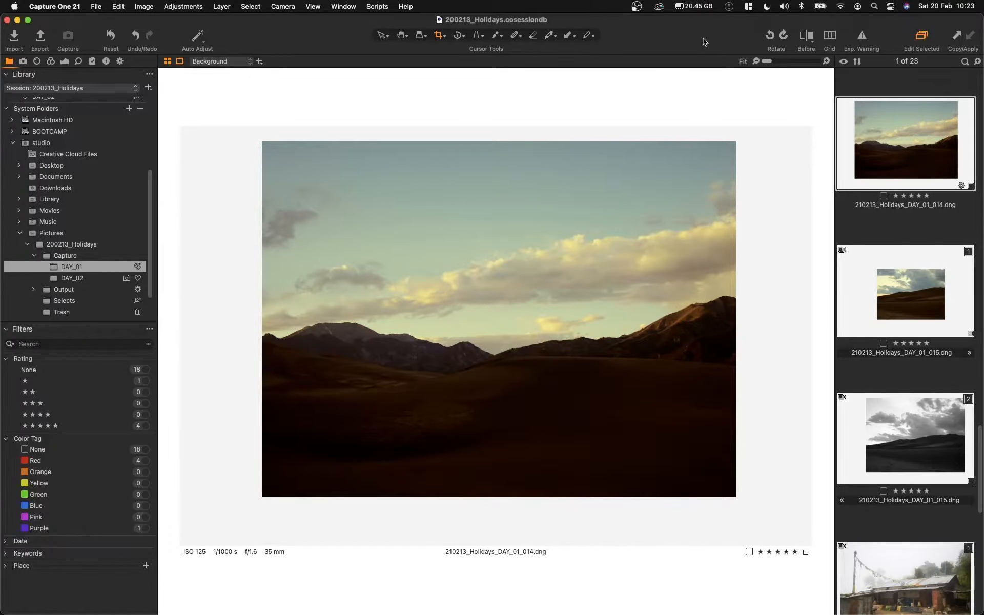
pyautogui.click(121, 61)
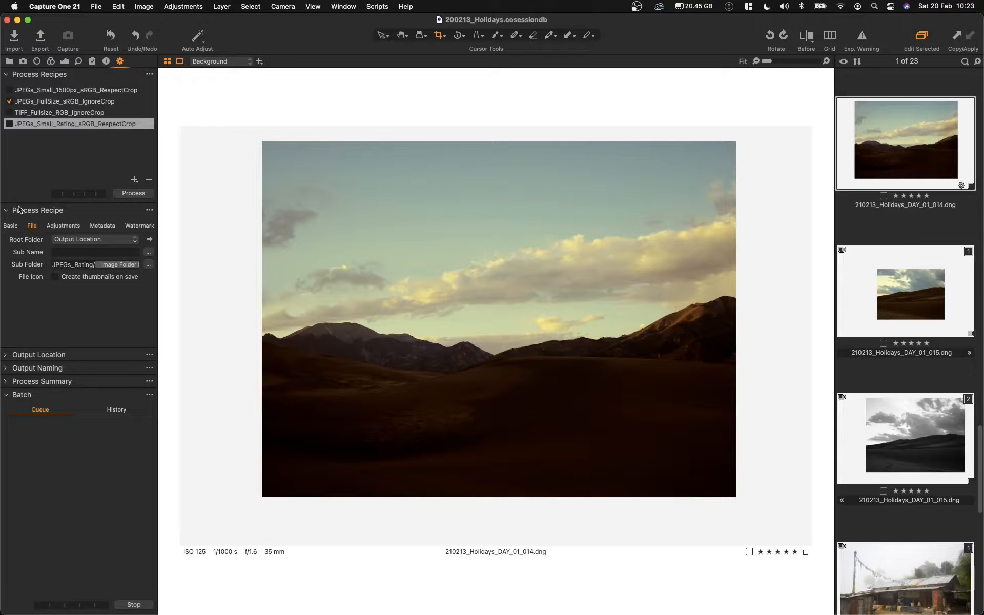
pyautogui.moveTo(18, 208)
pyautogui.click(11, 226)
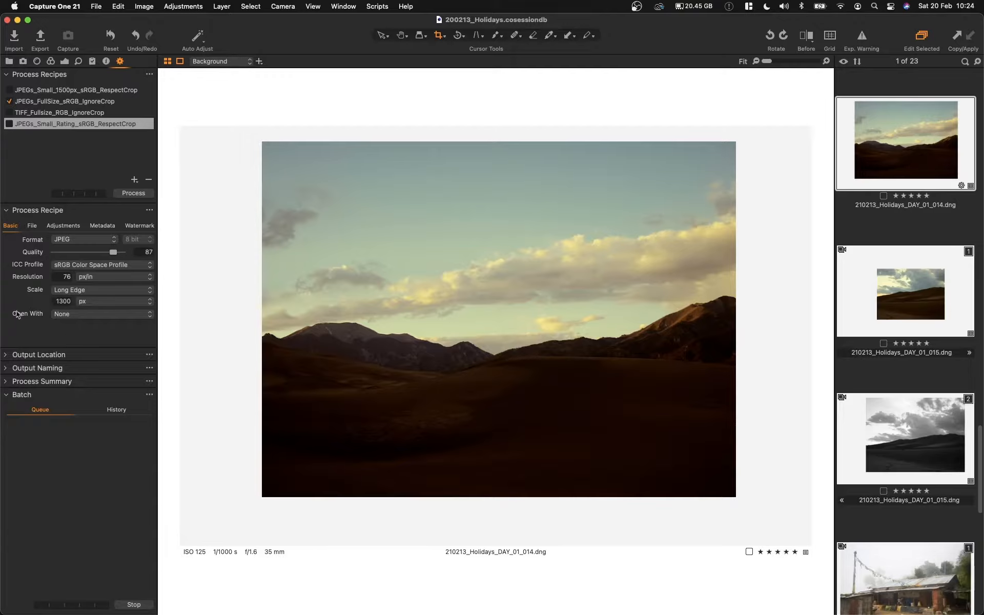
pyautogui.click(73, 315)
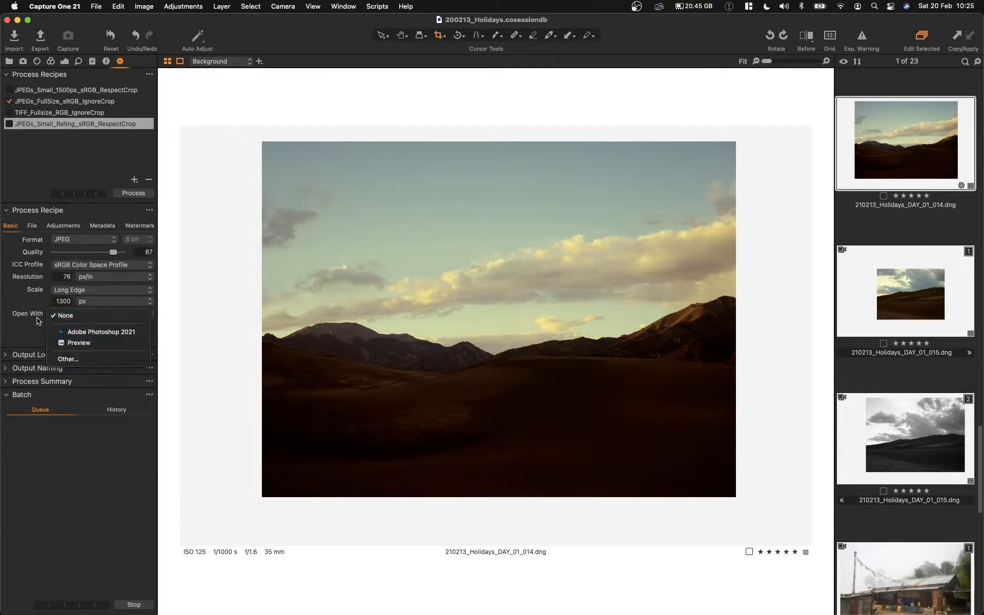
pyautogui.click(31, 336)
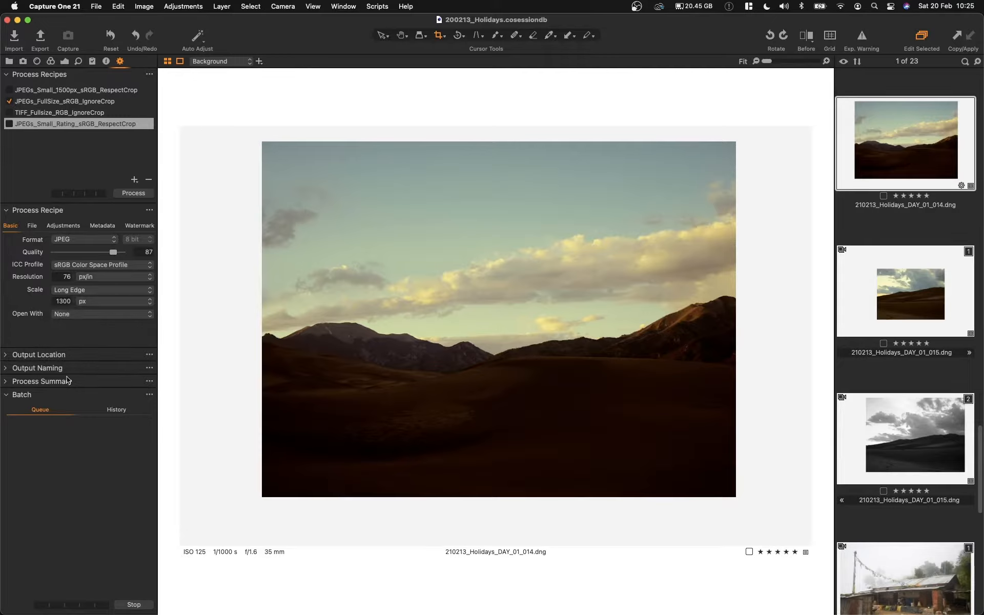
# Step: Examine the output location and output naming settings
pyautogui.click(7, 355)
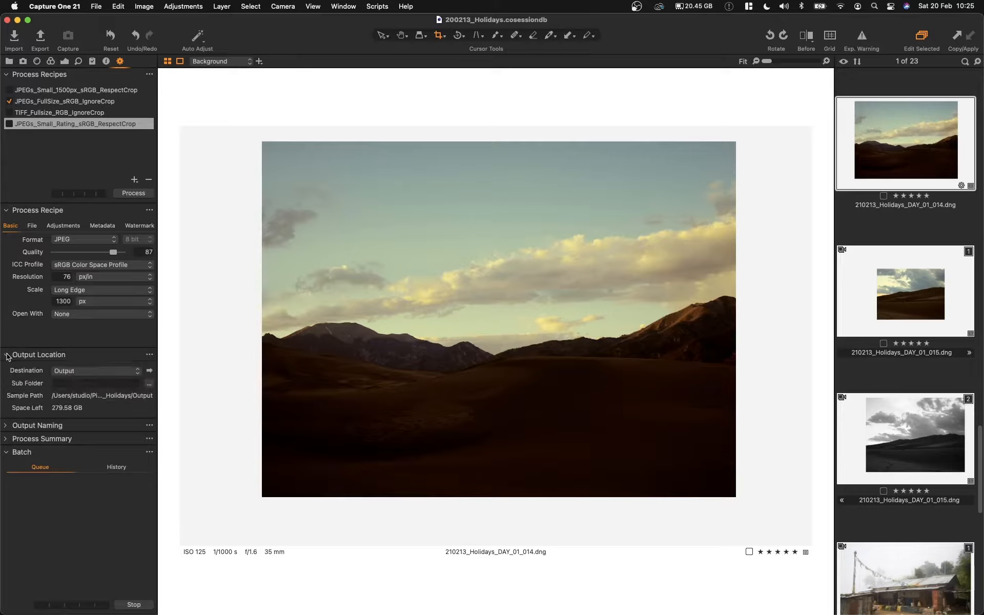
pyautogui.click(10, 426)
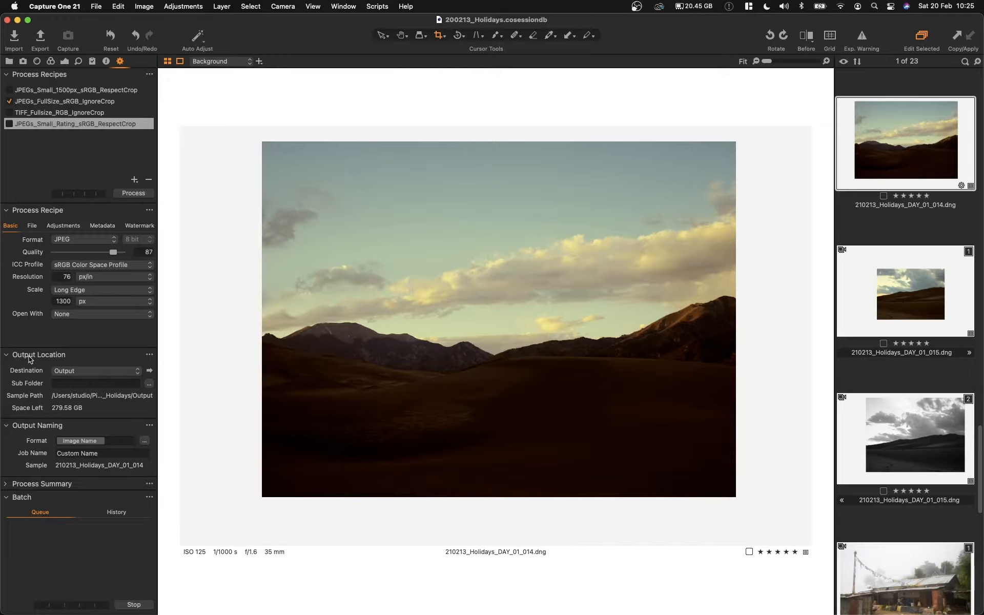
pyautogui.moveTo(28, 356)
# Step: Check the rating recipe's file settings and the token format of its sub folder
pyautogui.click(29, 227)
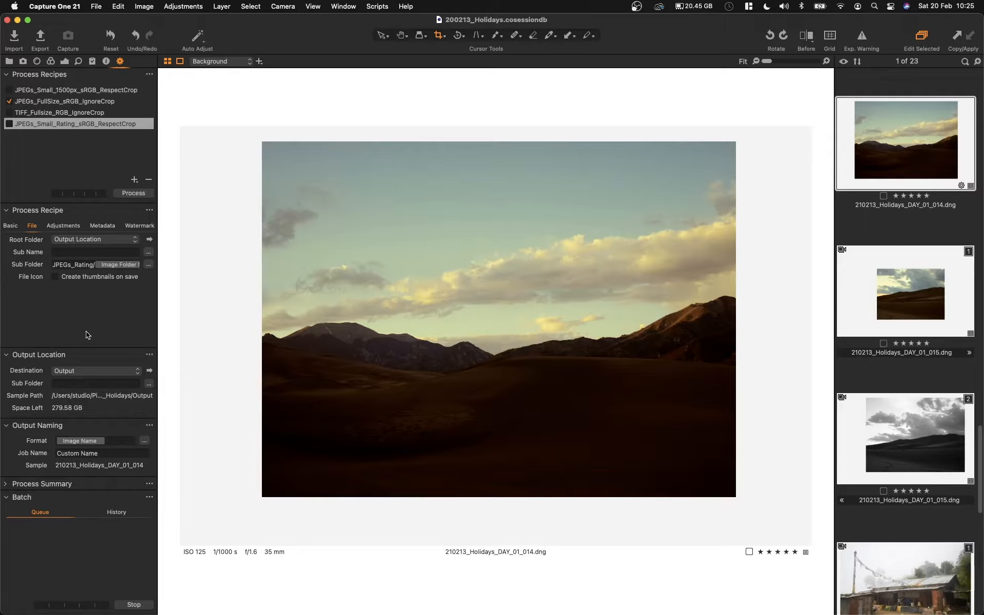
pyautogui.click(11, 355)
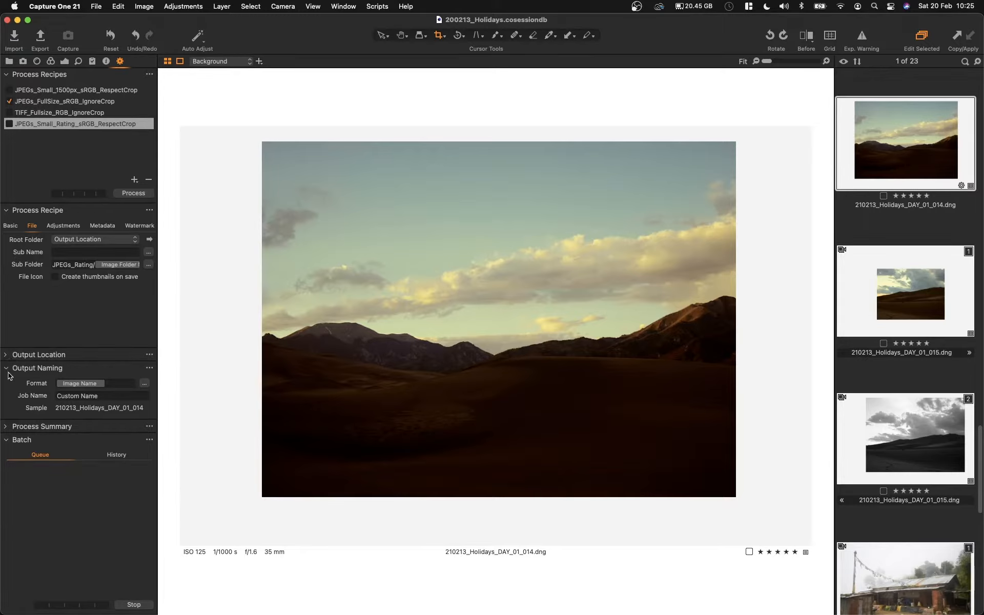
pyautogui.click(10, 370)
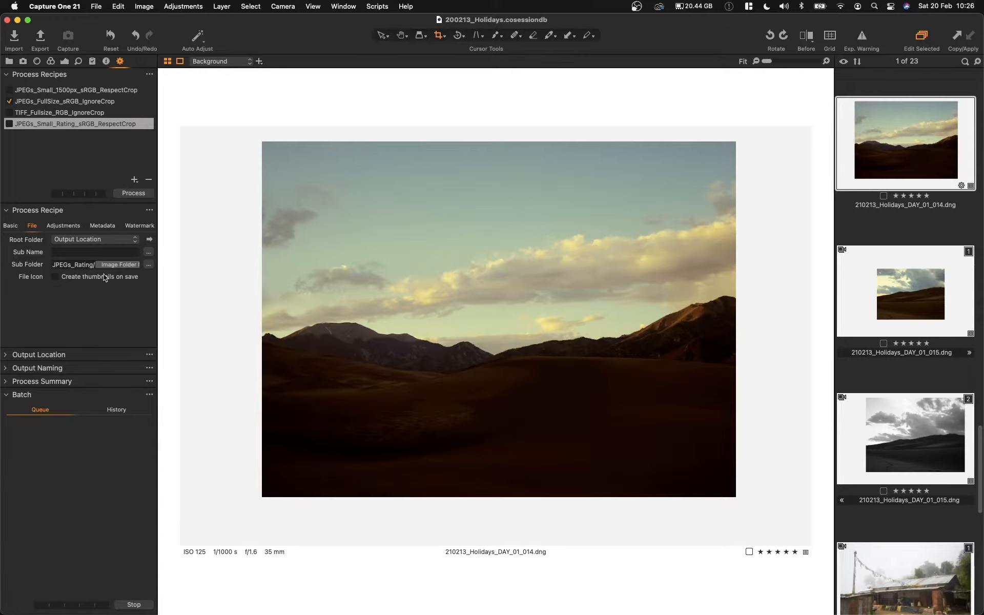
pyautogui.click(148, 264)
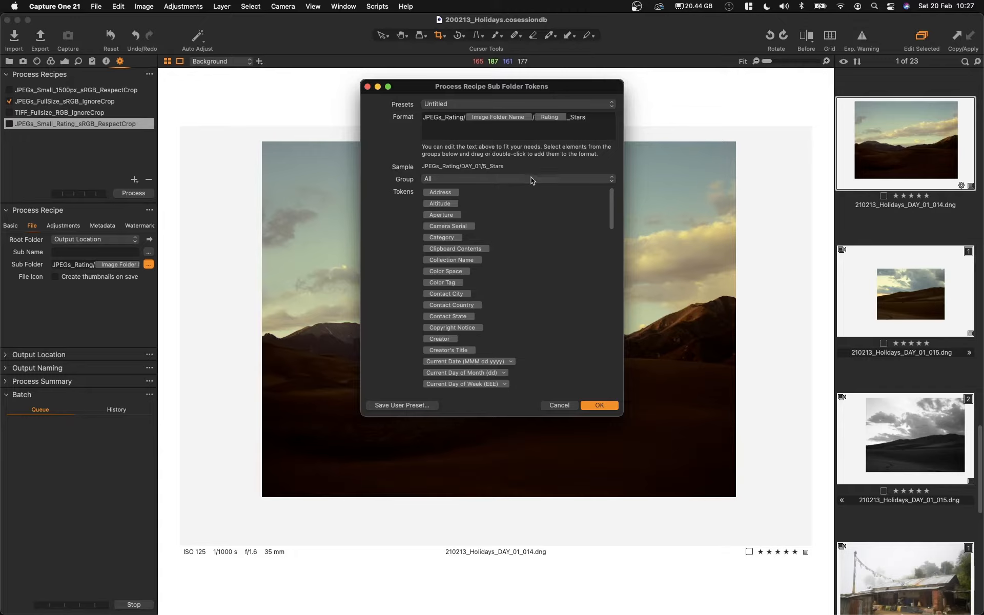
pyautogui.click(367, 87)
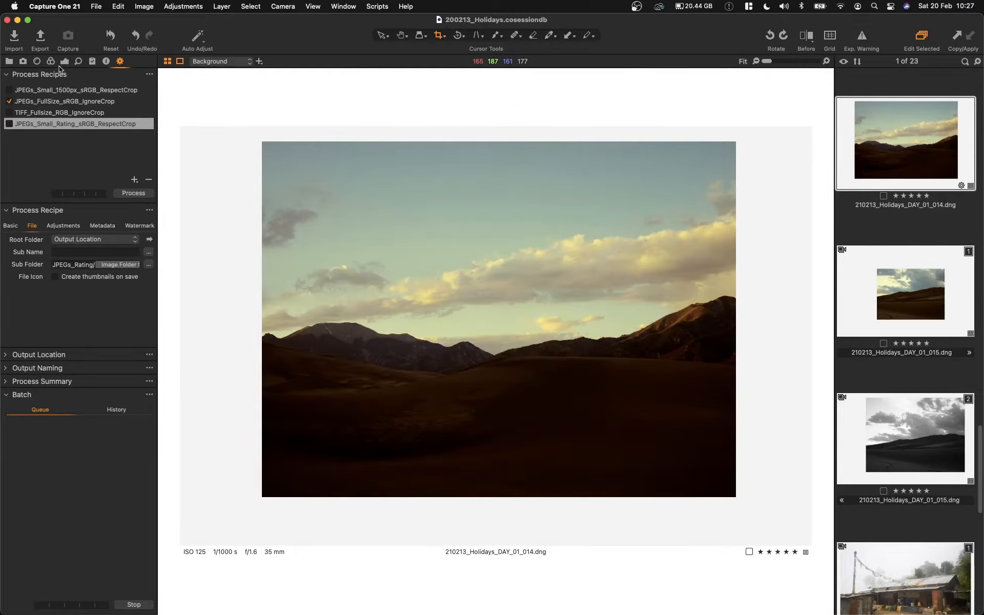
# Step: Compare the images in the DAY_01 and DAY_02 capture folders, ending on DAY_01
pyautogui.click(9, 61)
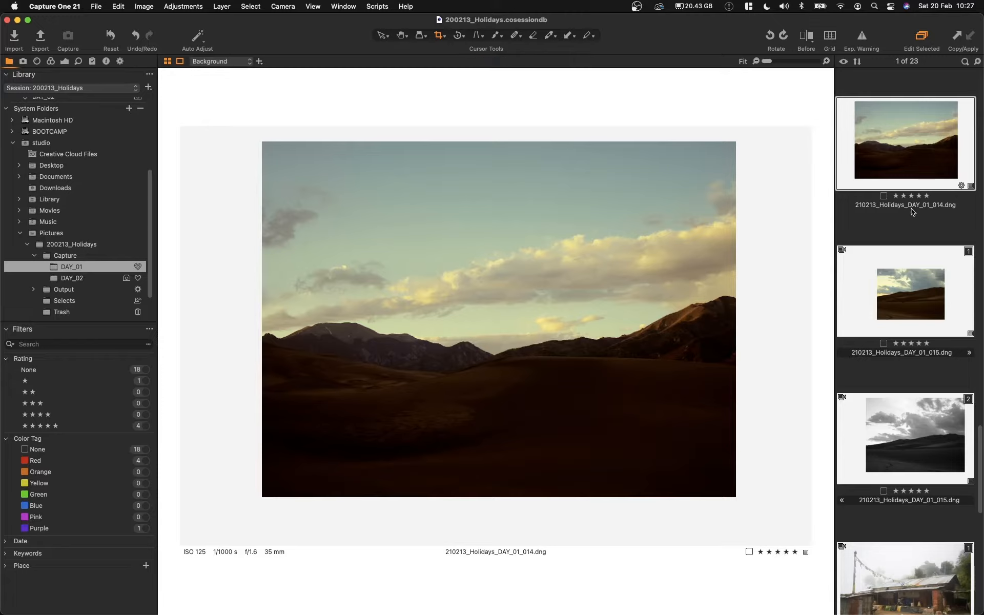
pyautogui.click(102, 278)
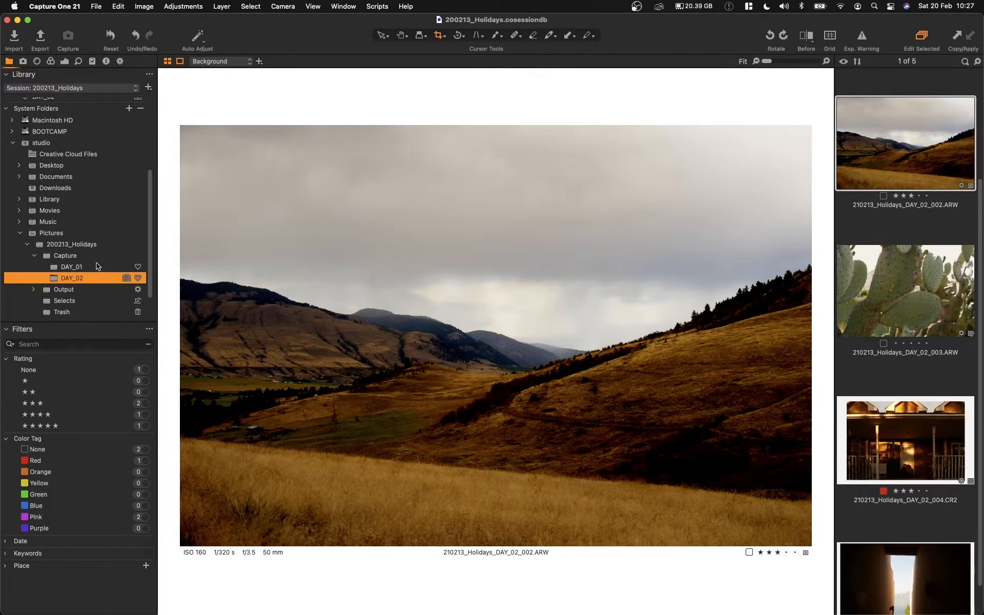
pyautogui.click(97, 266)
pyautogui.click(93, 277)
pyautogui.click(88, 268)
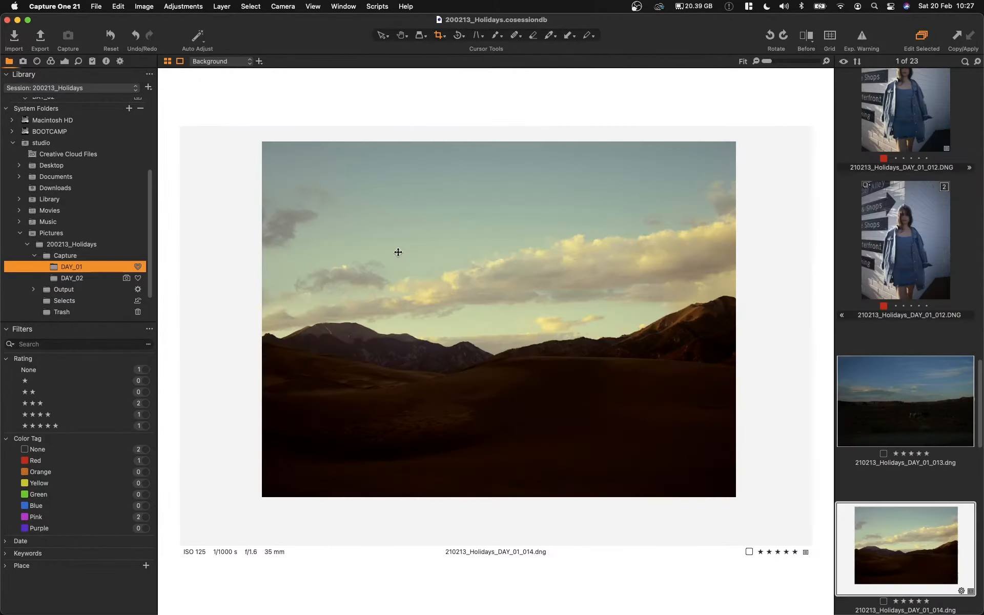
pyautogui.click(103, 278)
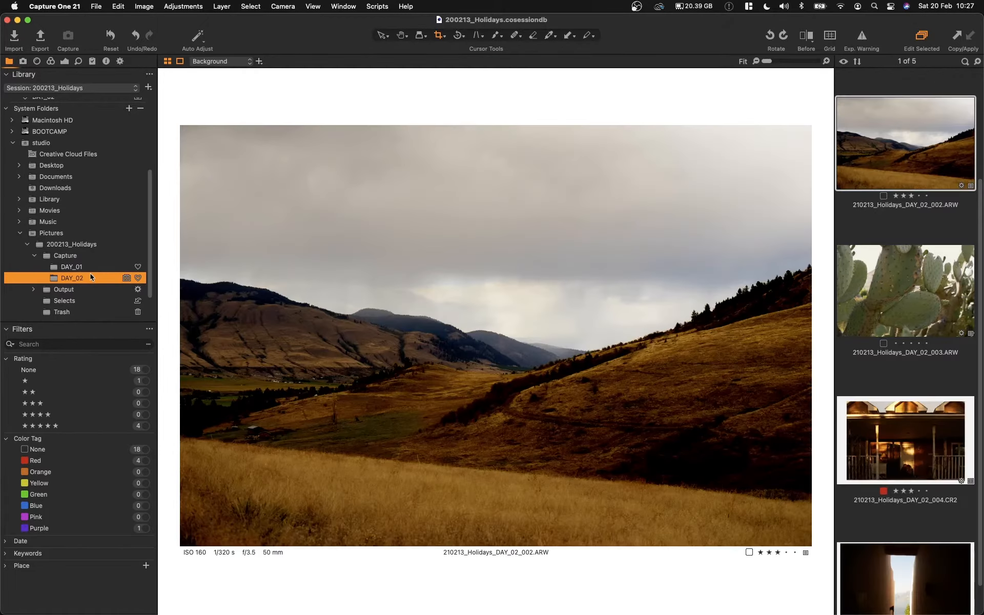
pyautogui.click(90, 267)
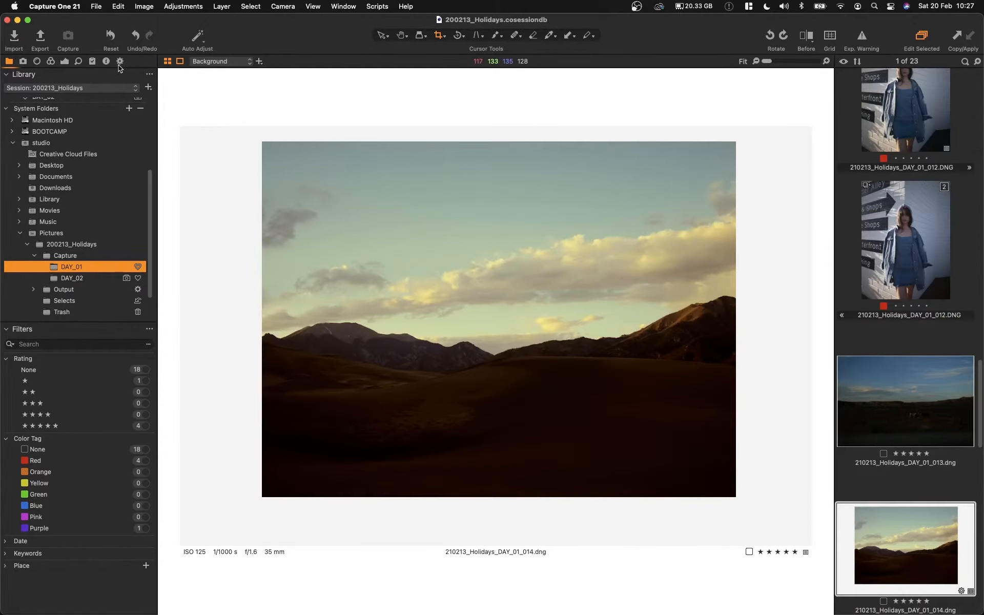
# Step: Look through the sub folder tokens available for the JPEGs_Small_Rating_sRGB_RespectCrop recipe and accept the existing format
pyautogui.click(120, 61)
pyautogui.click(88, 126)
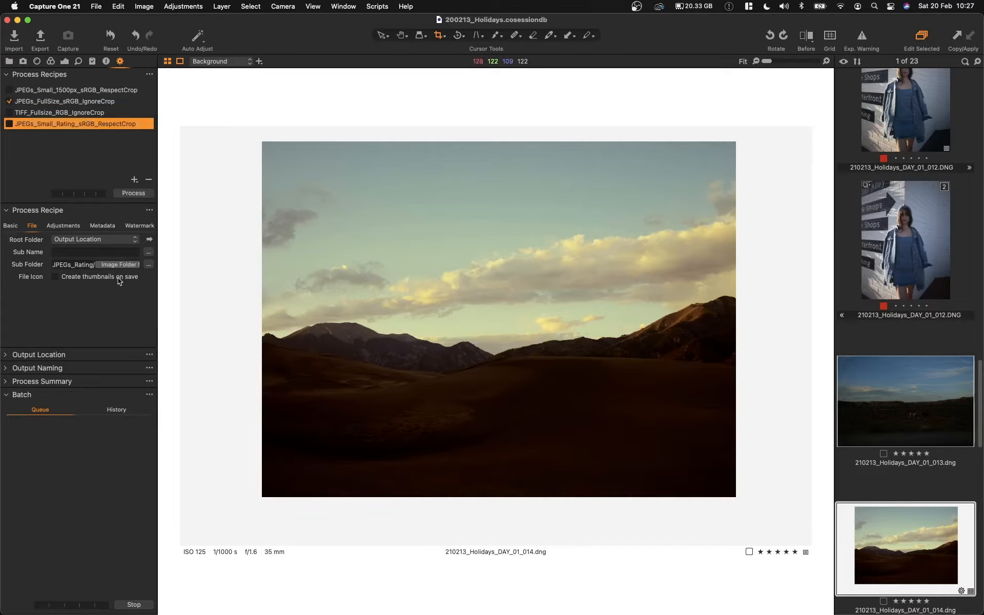
pyautogui.click(148, 265)
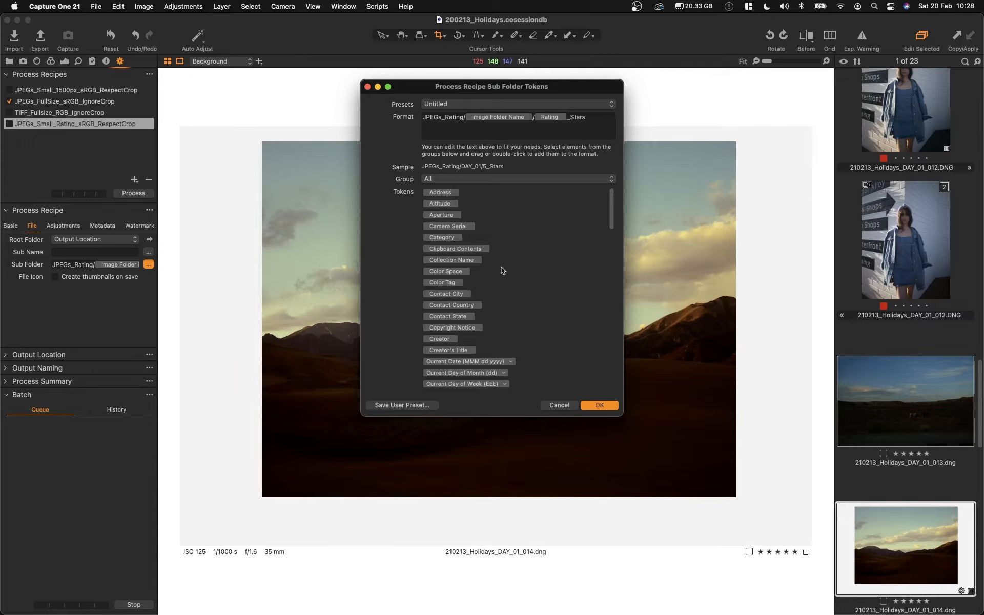
pyautogui.scroll(-3, 516, 302)
pyautogui.scroll(3, 517, 287)
pyautogui.click(599, 405)
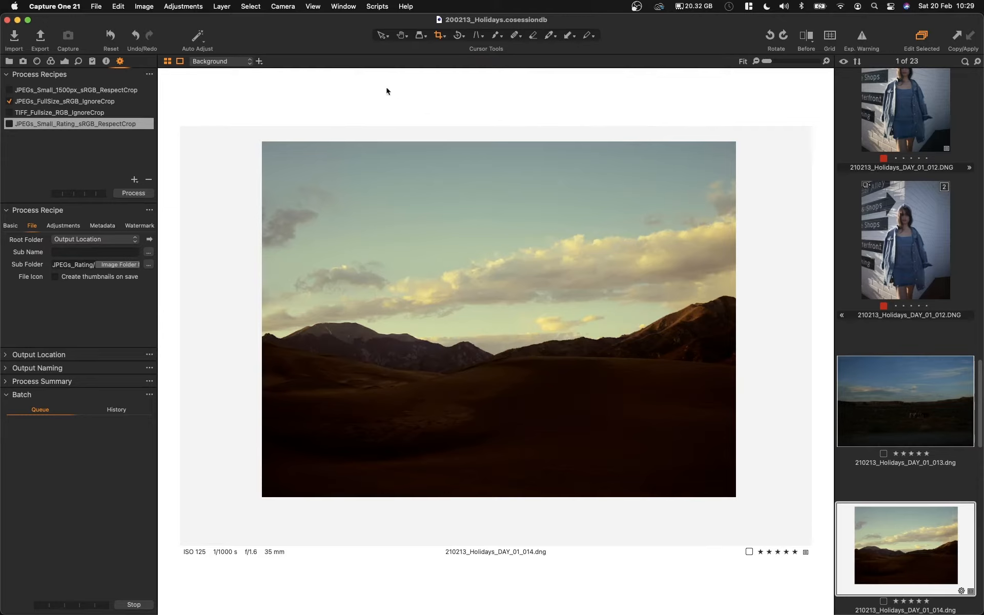
# Step: Rate the first variant of 210213_Holidays_DAY_01_016.CR2 three stars and 210213_Holidays_DAY_01_017.CR2 four stars
pyautogui.scroll(-10, 954, 415)
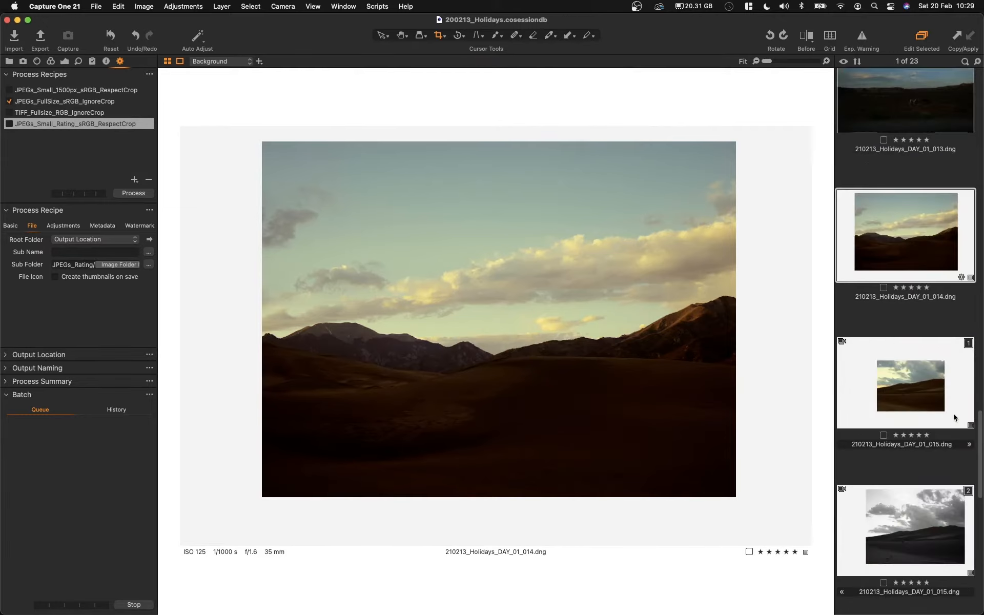
pyautogui.scroll(-3, 954, 416)
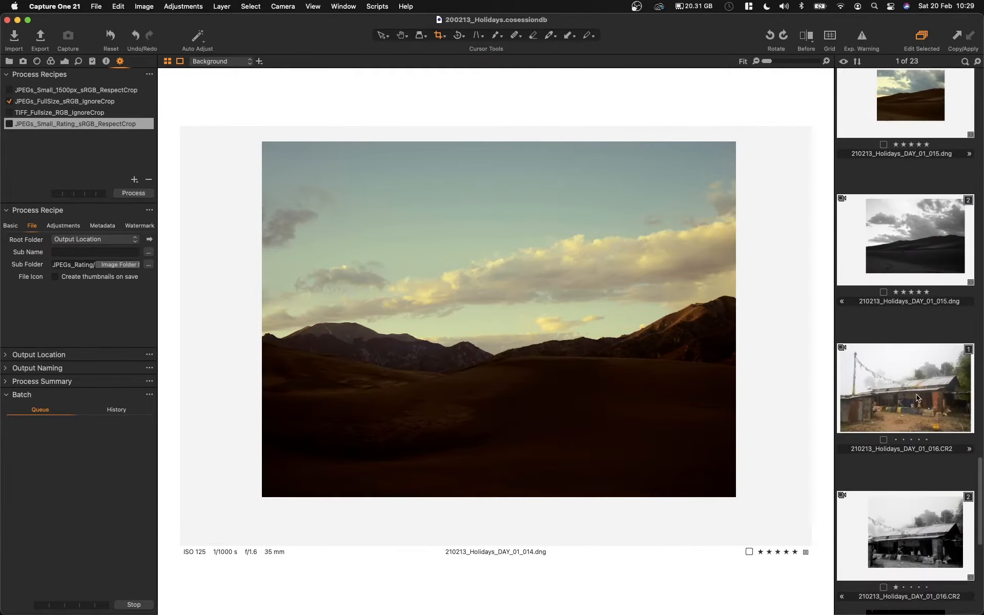
pyautogui.click(910, 423)
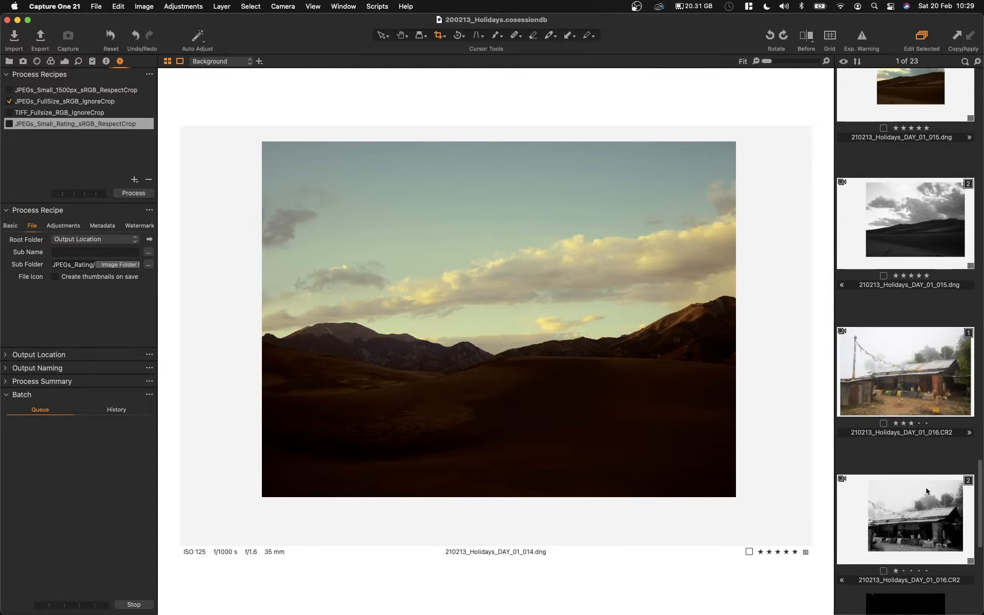
pyautogui.scroll(-10, 926, 487)
pyautogui.click(905, 405)
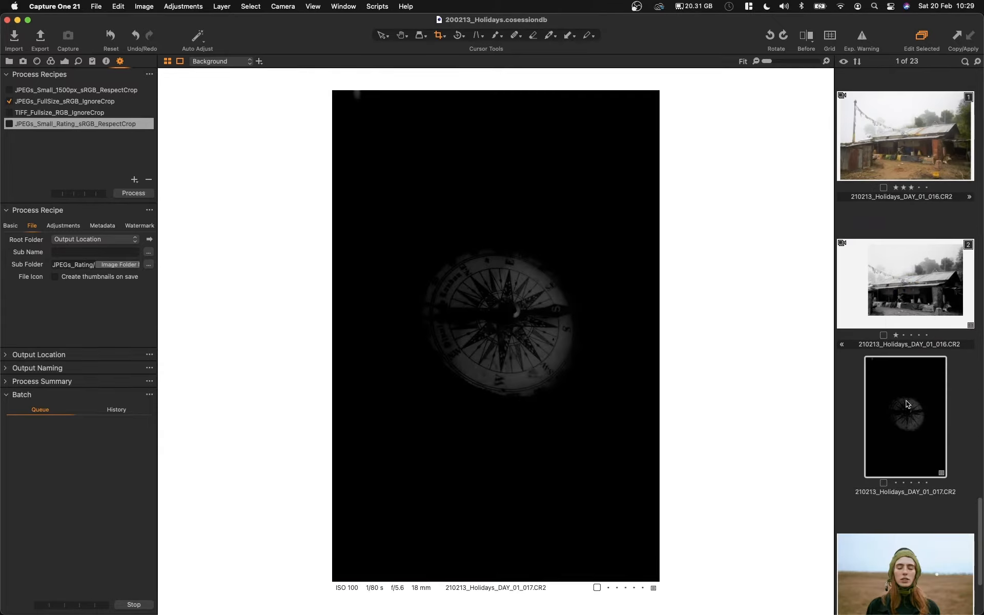
pyautogui.click(918, 482)
# Step: Rate the portrait 210213_Holidays_DAY_01_019.NEF five stars
pyautogui.scroll(-10, 932, 534)
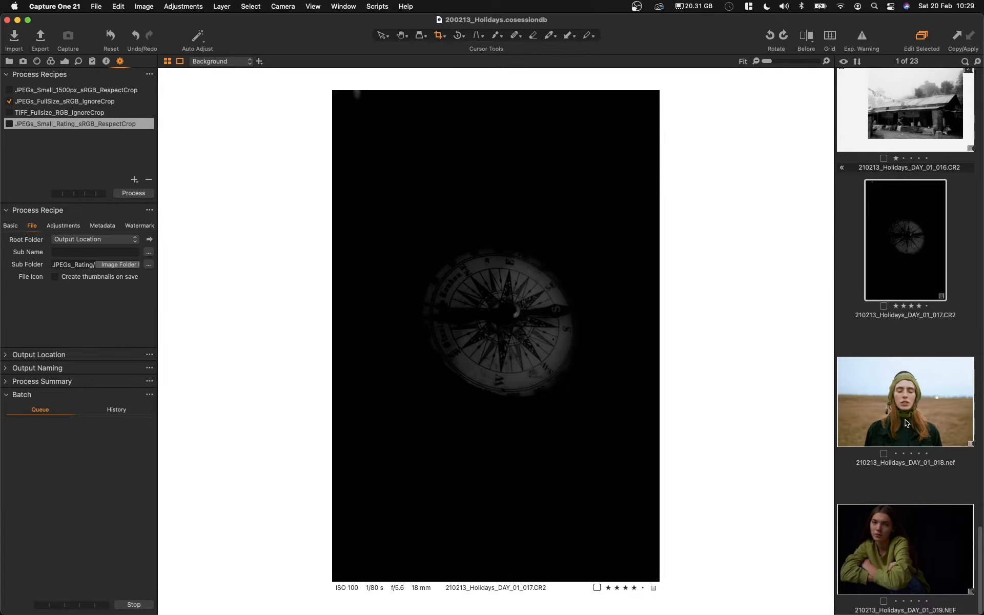
pyautogui.click(924, 543)
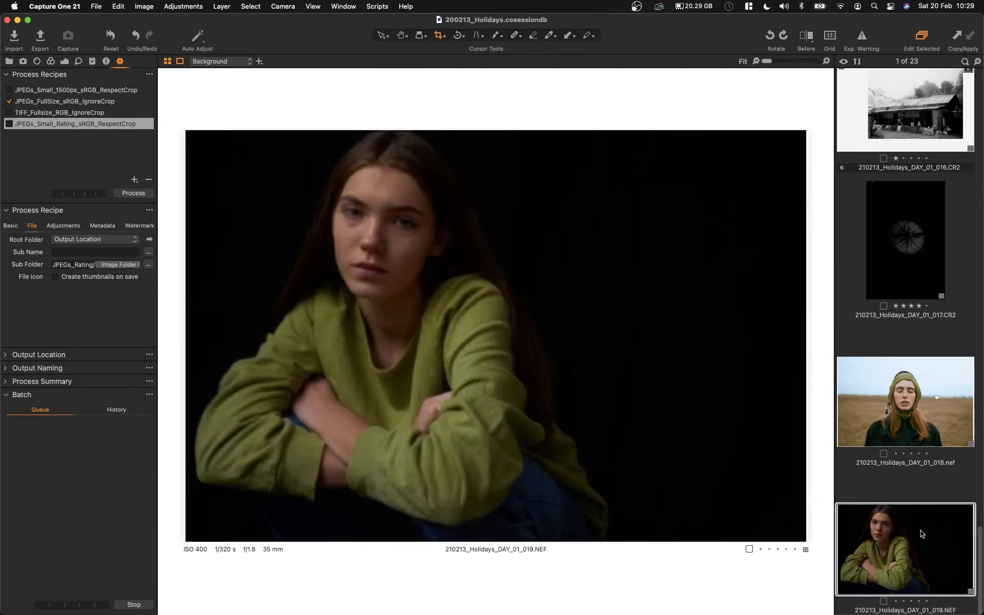
pyautogui.press('5')
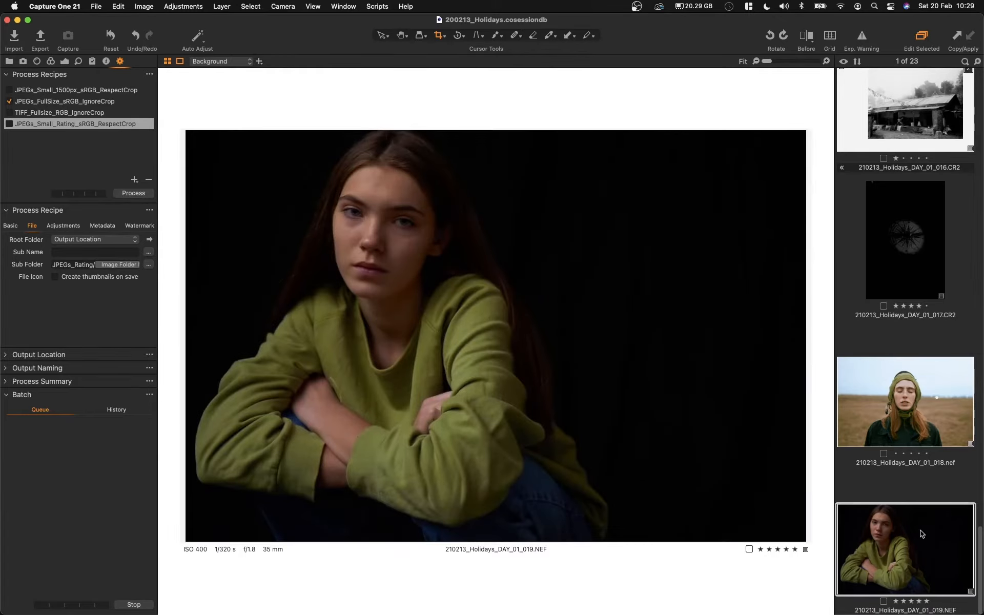
# Step: Process all variants from DAY_01_015 through DAY_01_019 with only the JPEGs_Small_Rating_sRGB_RespectCrop recipe enabled
pyautogui.scroll(8, 934, 483)
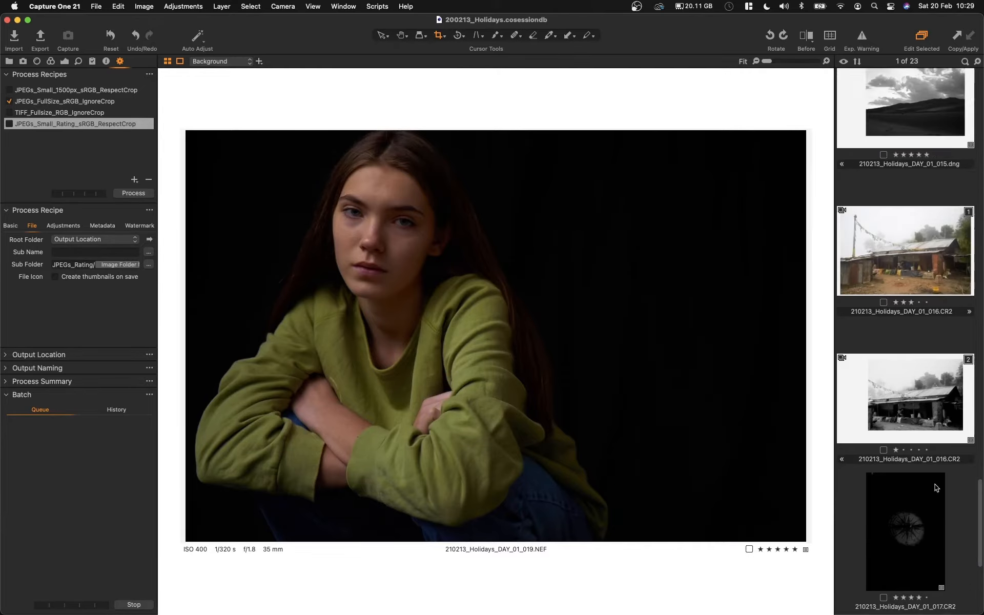
pyautogui.scroll(6, 934, 486)
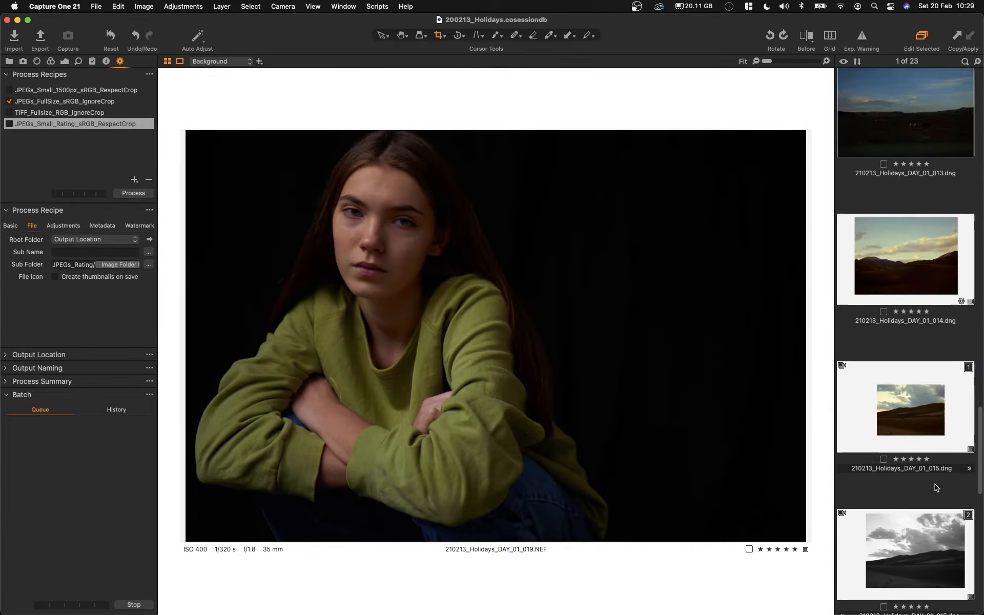
pyautogui.keyDown('shift'); pyautogui.click(909, 424); pyautogui.keyUp('shift')
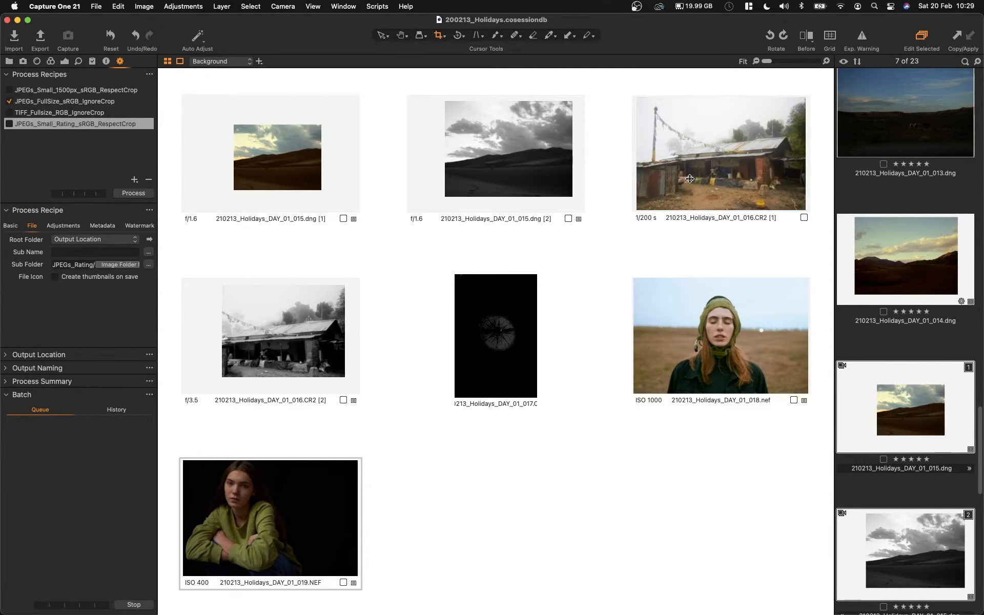
pyautogui.press('super+d')
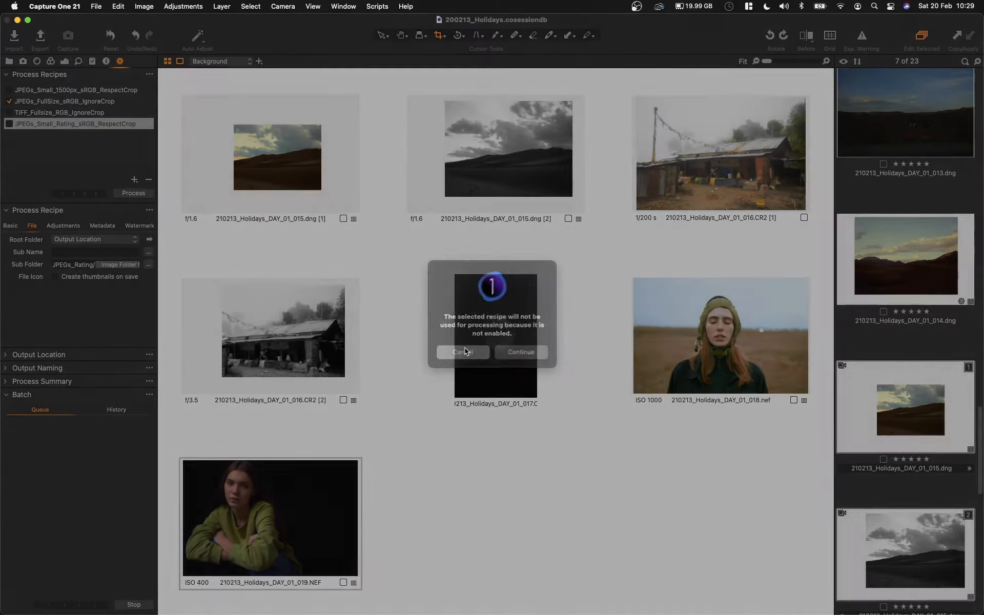
pyautogui.click(462, 352)
pyautogui.click(9, 101)
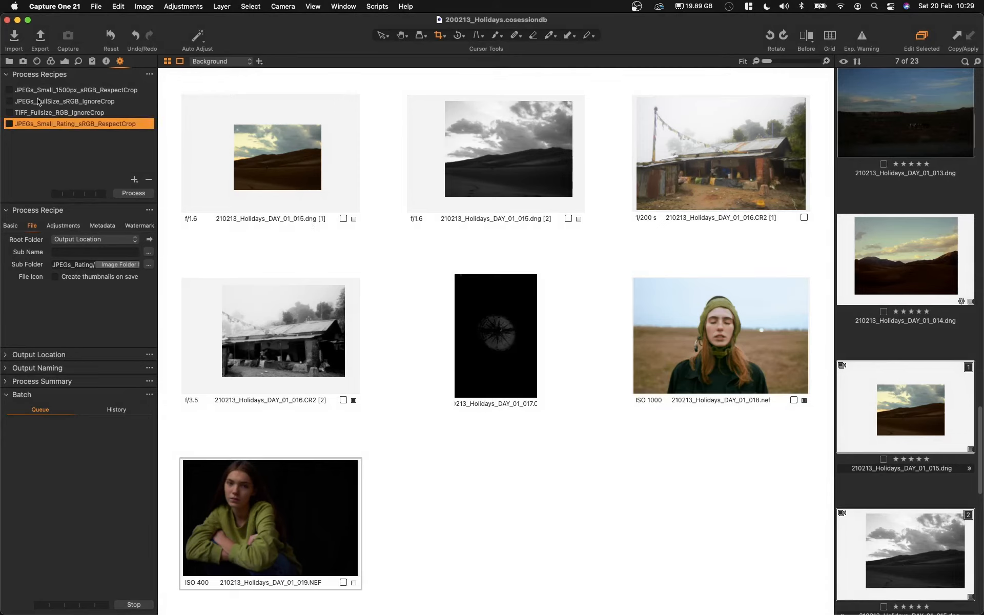
pyautogui.click(9, 123)
pyautogui.press('super+d')
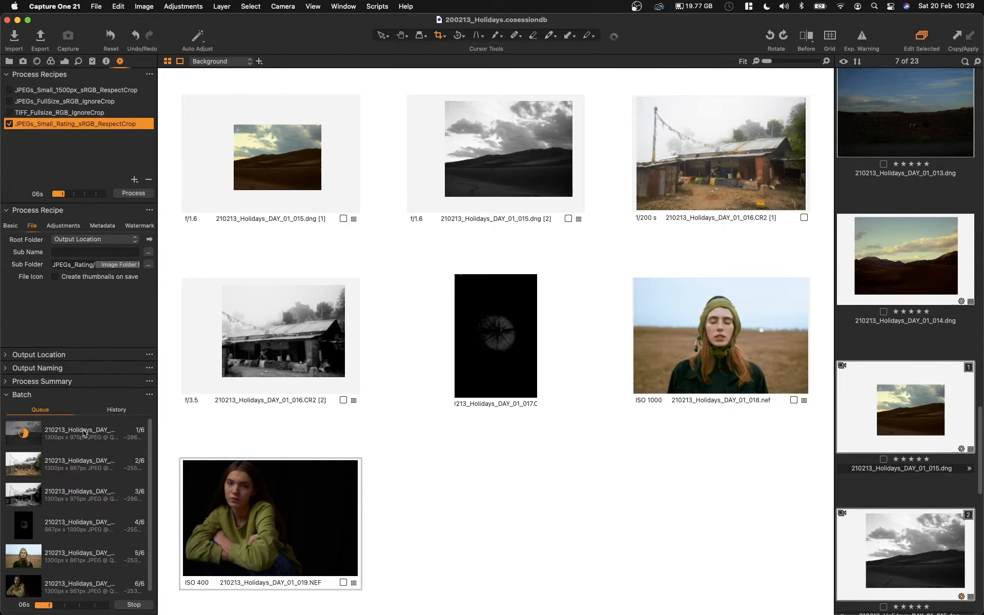
# Step: Process images 210213_Holidays_DAY_02_002 through DAY_02_005 from the DAY_02 capture folder with the JPEGs_Small_Rating_sRGB_RespectCrop recipe
pyautogui.press('super+alt+1')
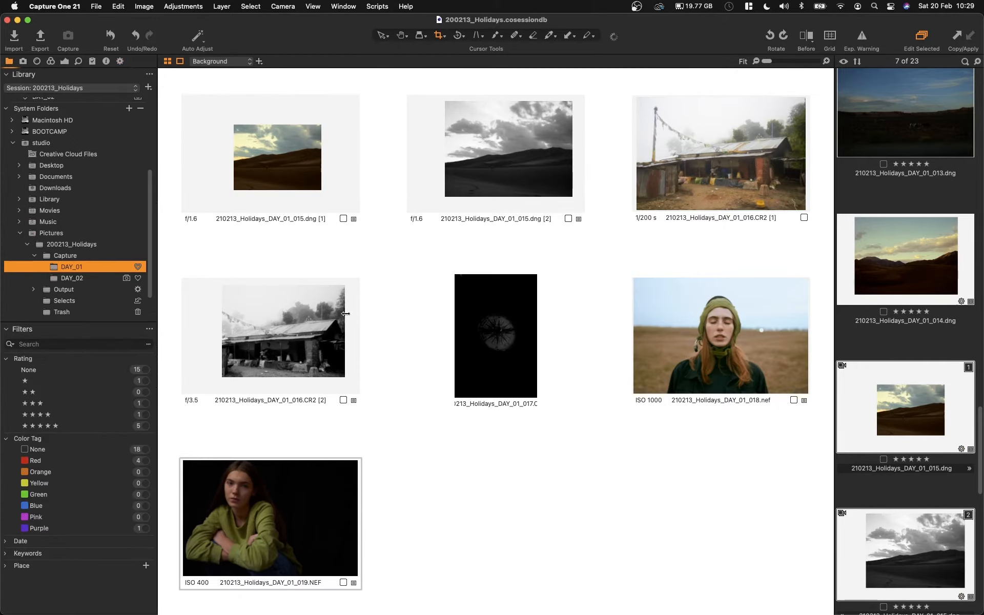
pyautogui.click(96, 277)
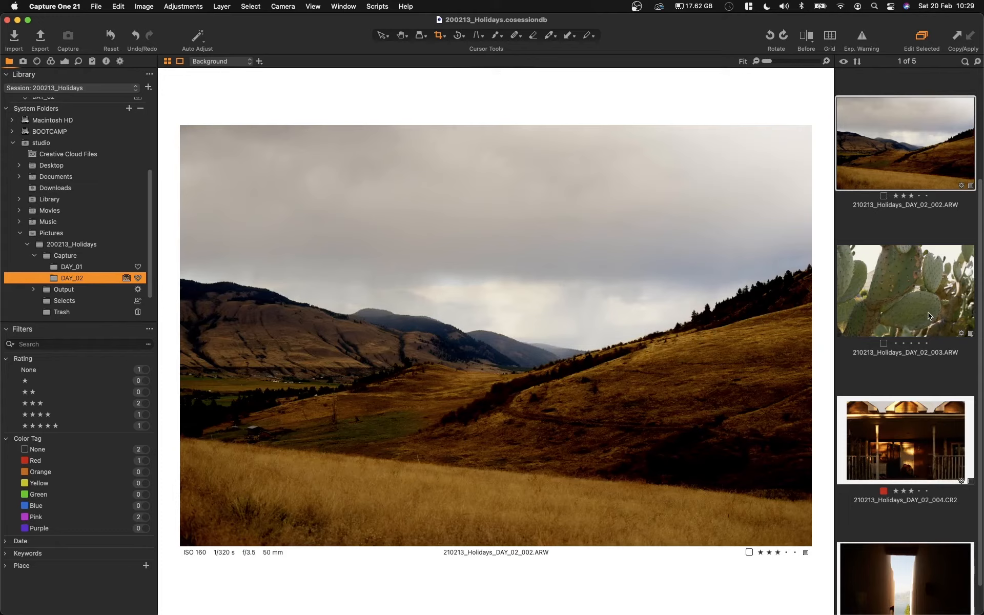
pyautogui.scroll(-1, 931, 392)
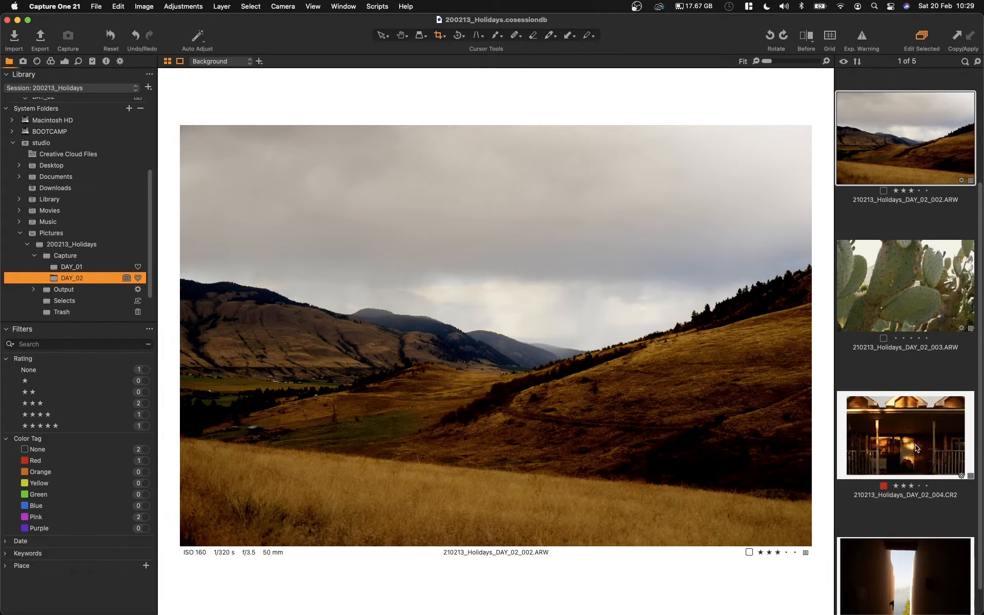
pyautogui.scroll(-3, 926, 442)
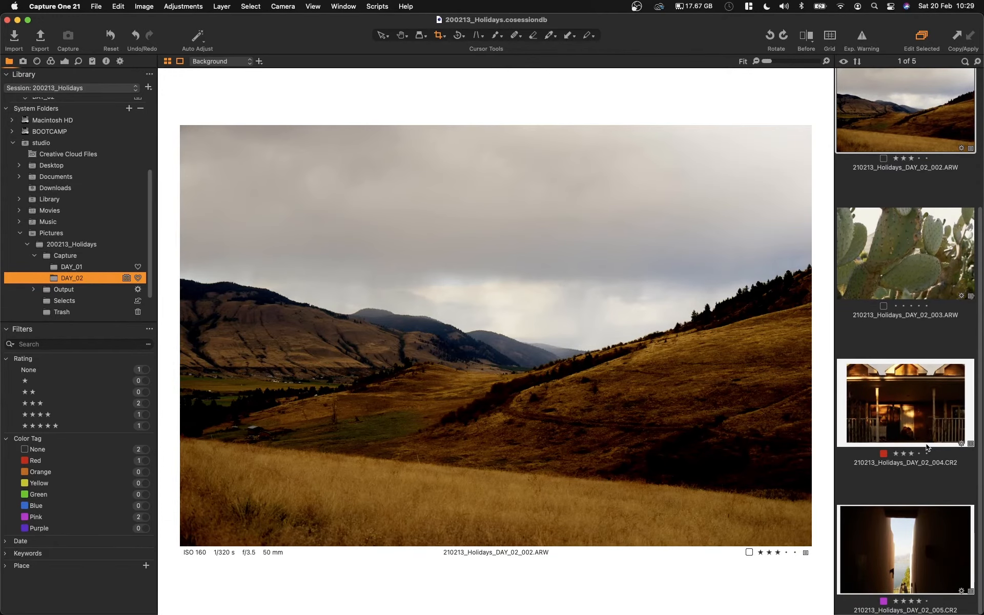
pyautogui.keyDown('shift'); pyautogui.click(909, 544); pyautogui.keyUp('shift')
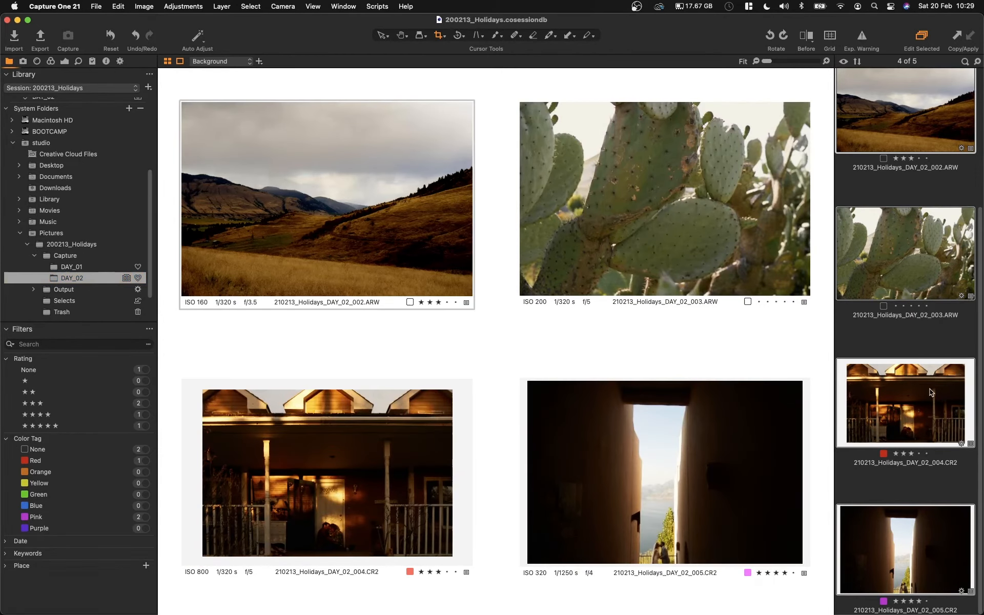
pyautogui.scroll(1, 931, 392)
pyautogui.press('super+d')
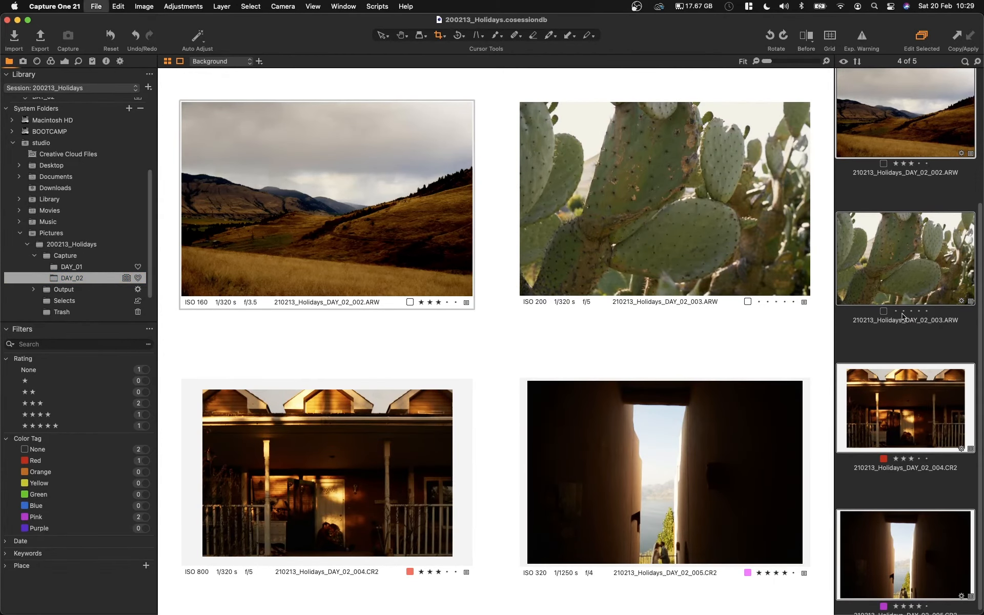
pyautogui.click(120, 61)
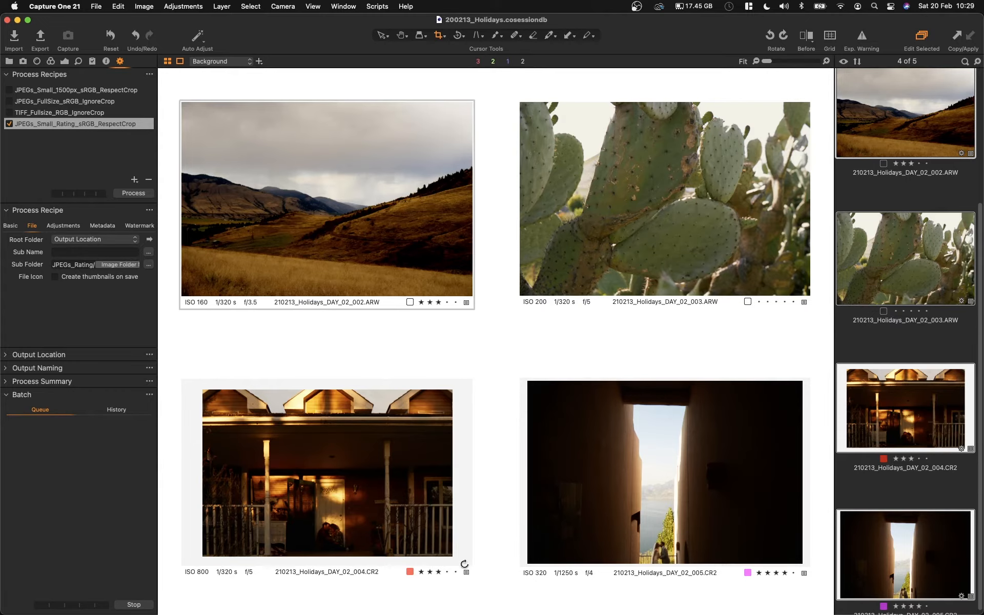
# Step: Reveal the session's Output folder in Finder and open its JPEGs_Rating folder
pyautogui.click(9, 61)
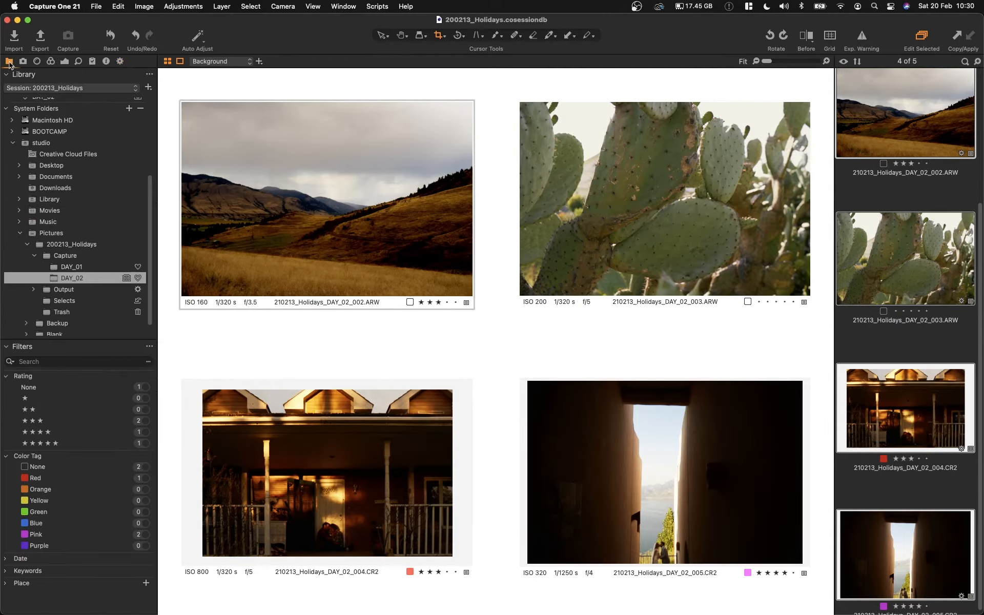
pyautogui.click(66, 289)
pyautogui.rightClick(69, 288)
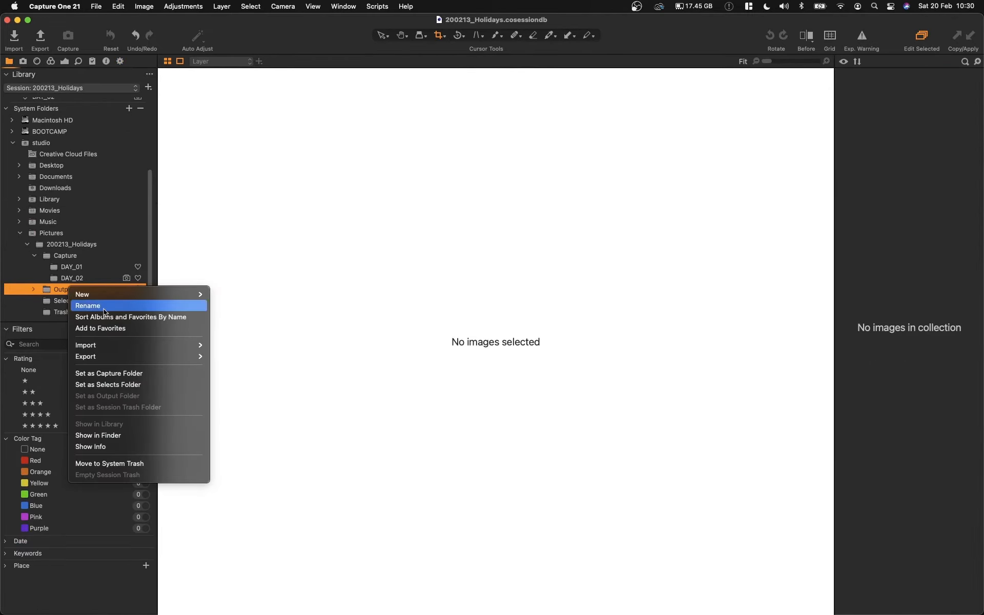
pyautogui.click(129, 434)
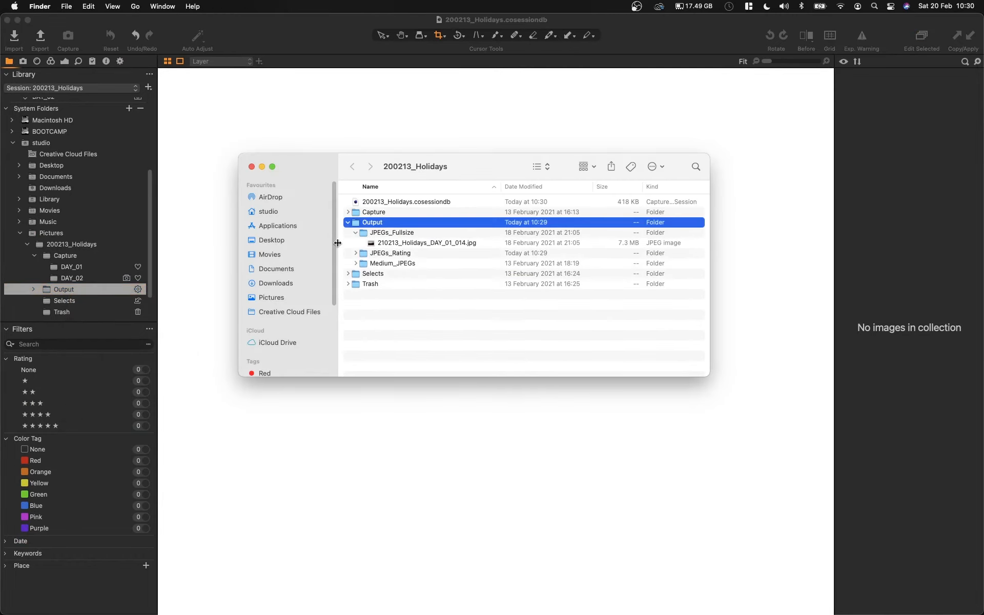
pyautogui.click(376, 254)
pyautogui.doubleClick(390, 255)
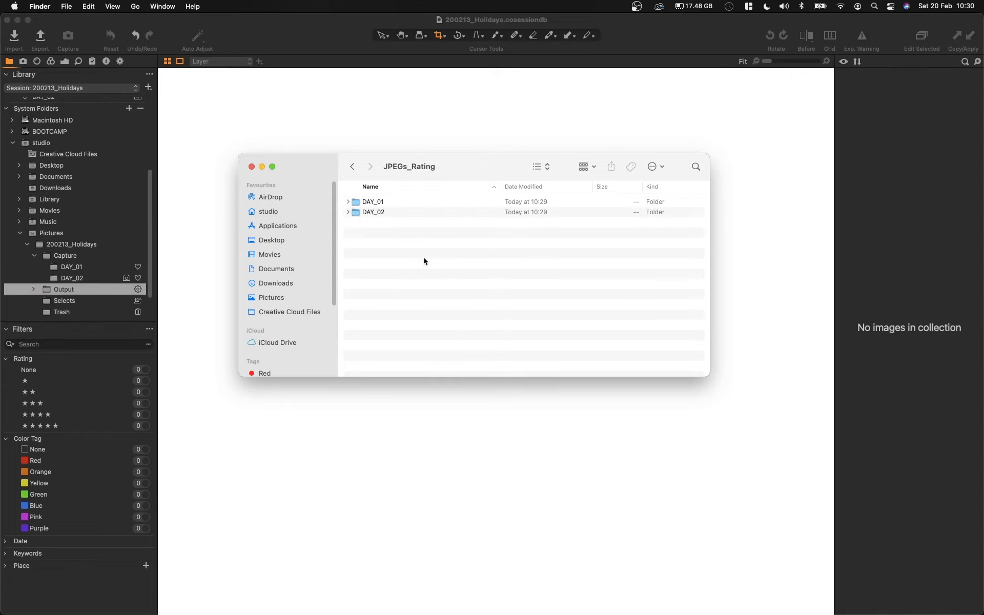
# Step: Expand the DAY_01 and DAY_02 folders and examine the files in each star rating sub folder of DAY_01
pyautogui.click(348, 212)
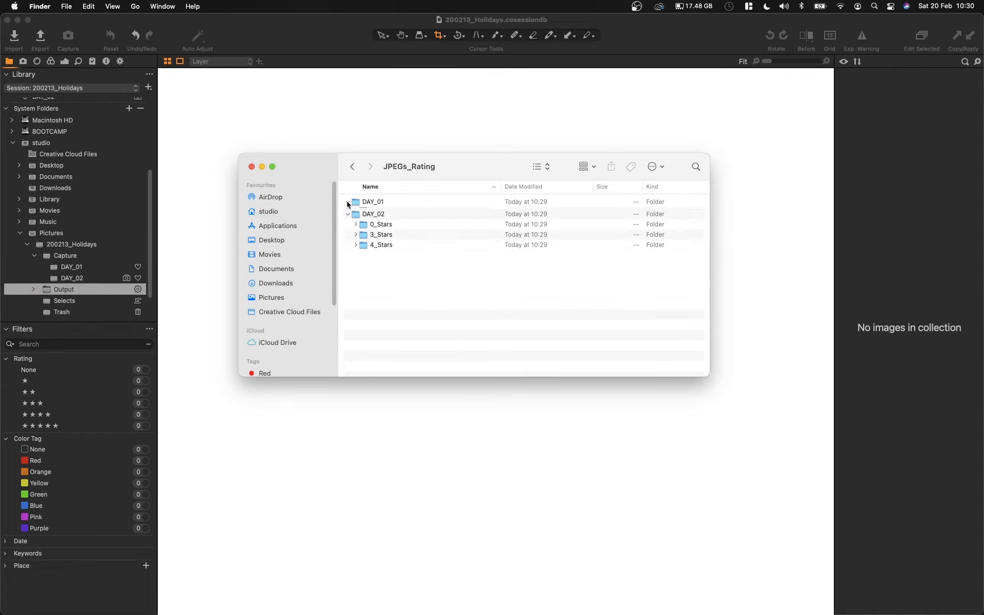
pyautogui.click(348, 202)
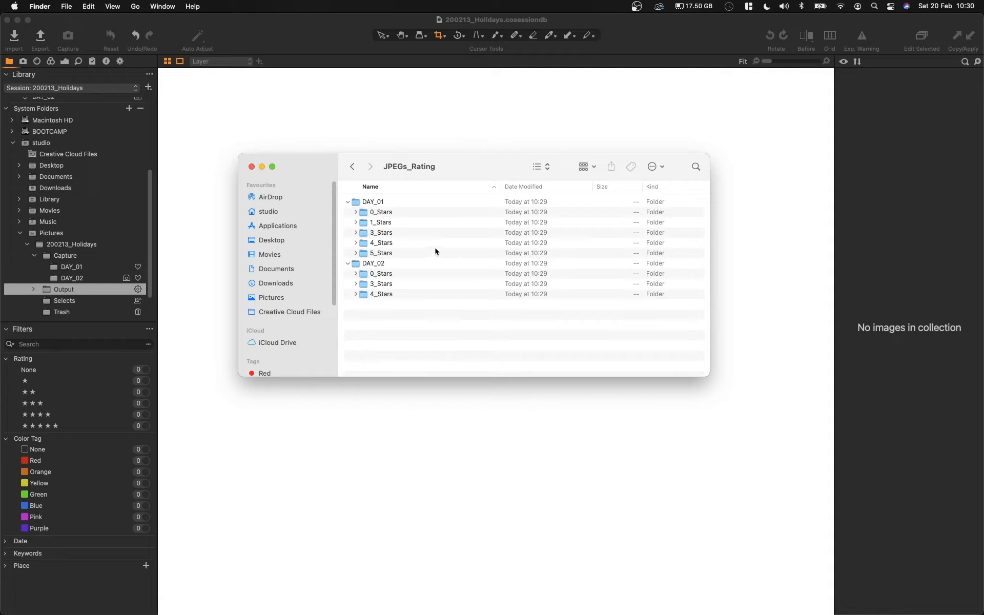
pyautogui.click(357, 213)
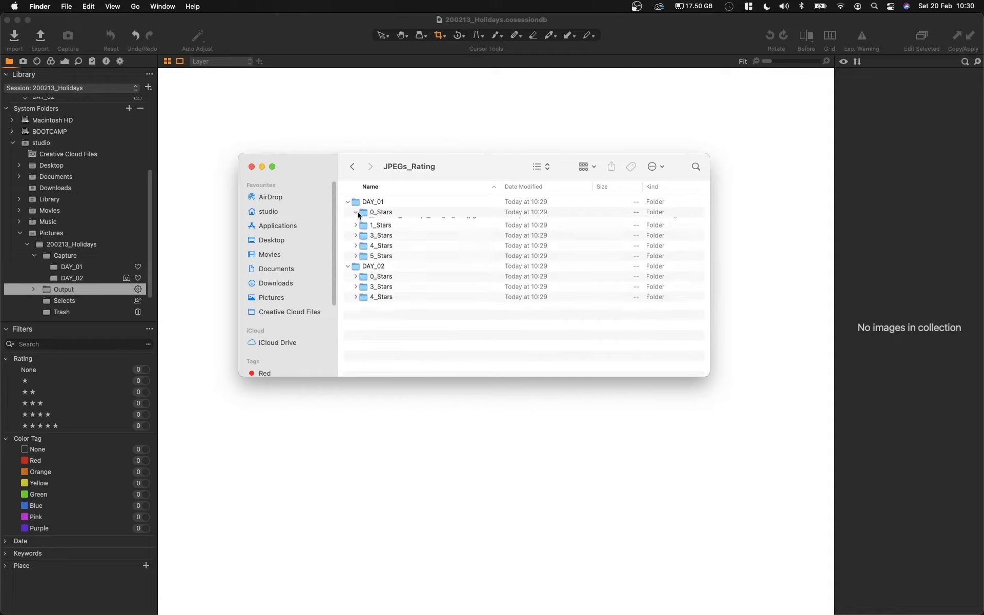
pyautogui.click(357, 232)
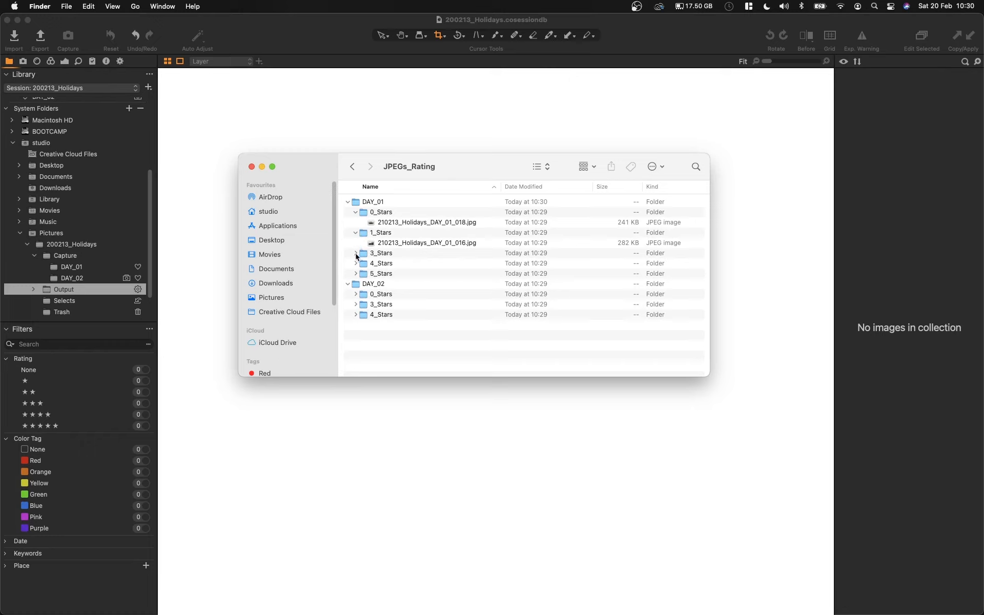
pyautogui.click(356, 253)
pyautogui.click(356, 274)
pyautogui.click(355, 294)
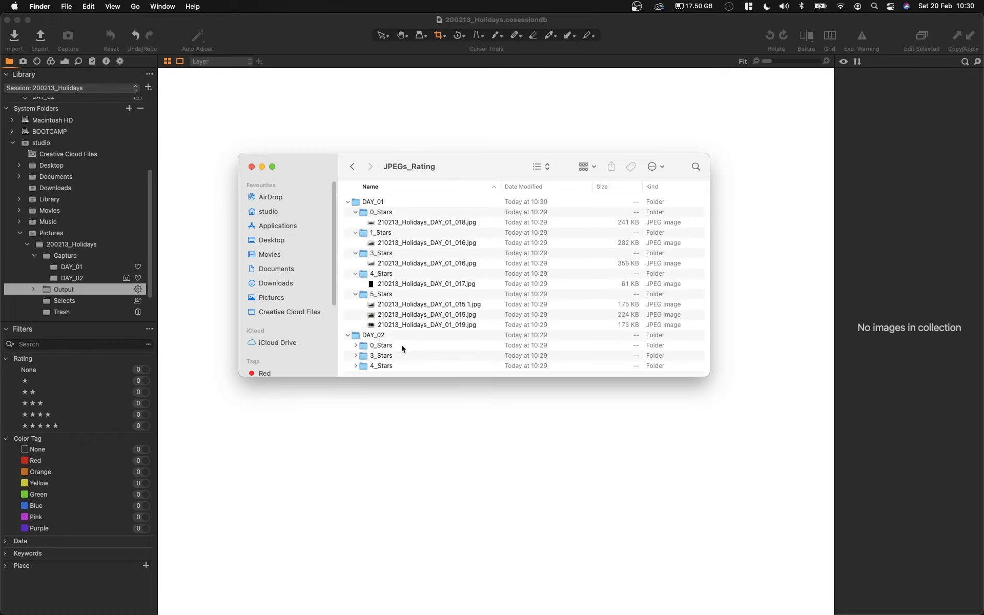
# Step: Preview and compare the two exported DAY_01_015 JPEGs in the 5_Stars folder with Quick Look
pyautogui.click(482, 307)
pyautogui.press('space')
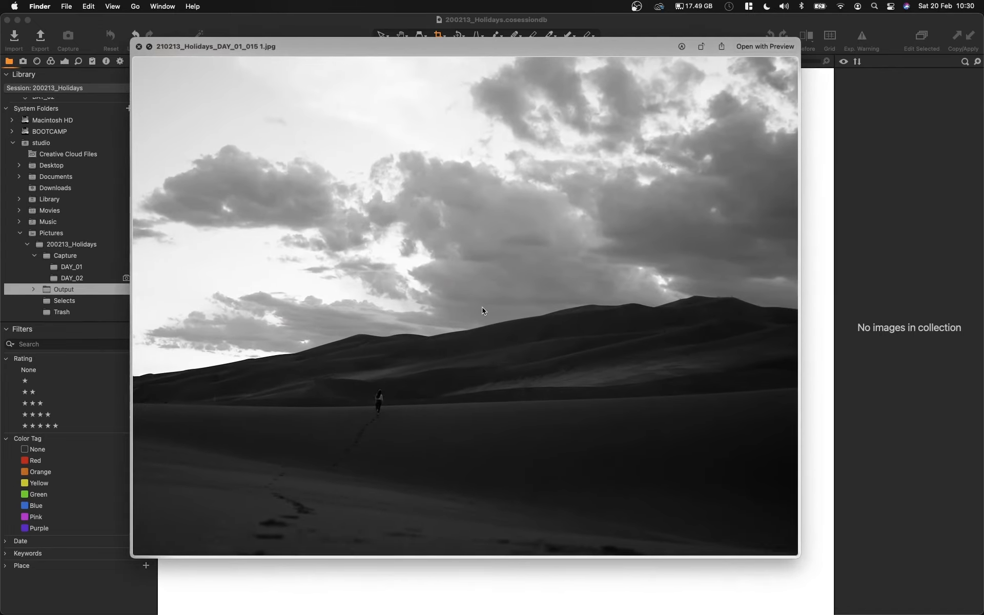
pyautogui.press('Down')
pyautogui.press('Up')
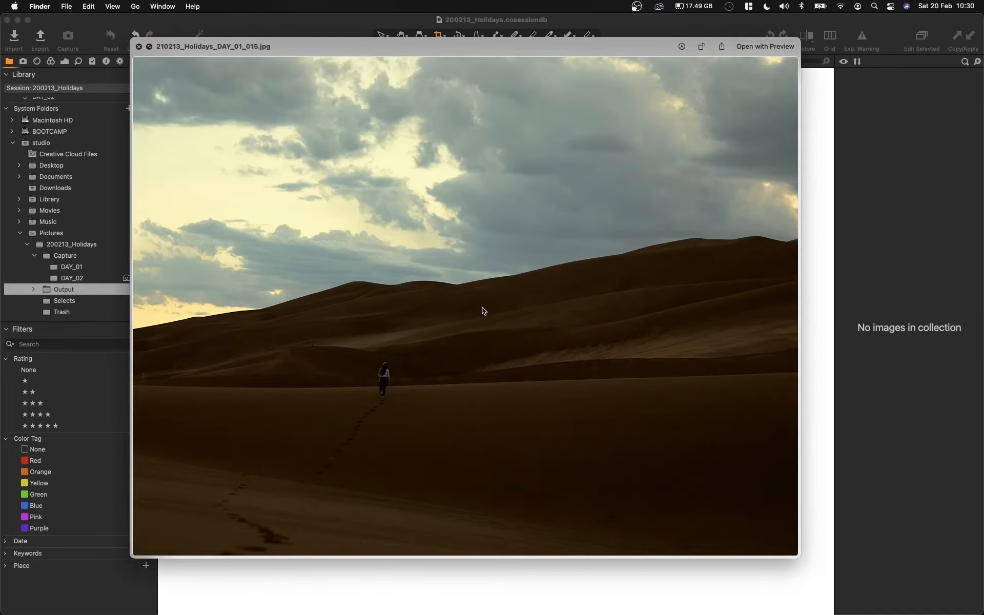
pyautogui.press('Down')
pyautogui.press('Up')
pyautogui.press('Down')
pyautogui.press('Down')
pyautogui.press('space')
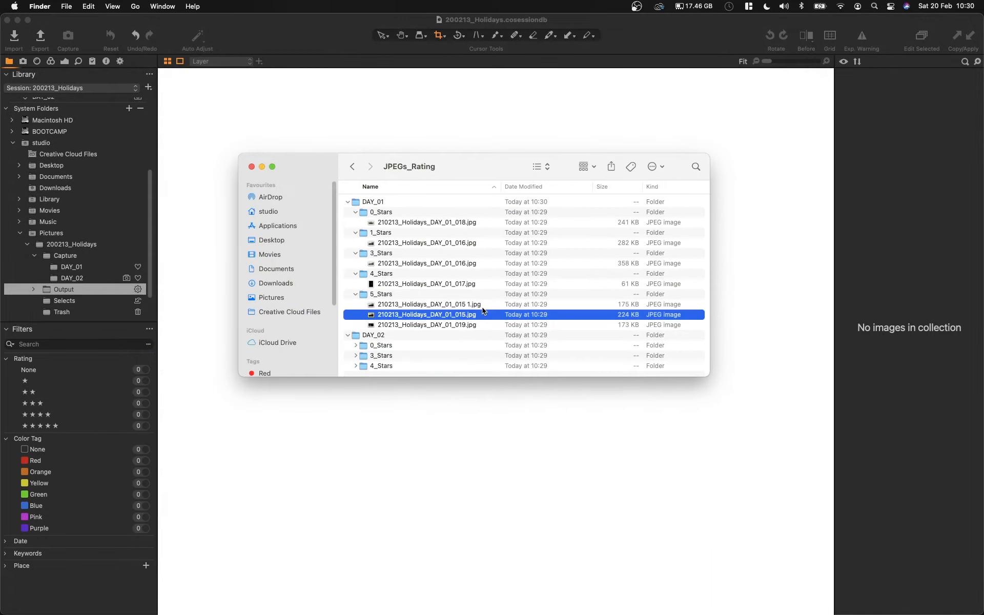
# Step: Expand the 0_Stars, 3_Stars and 4_Stars folders of DAY_02 to examine their exported JPEGs
pyautogui.click(355, 345)
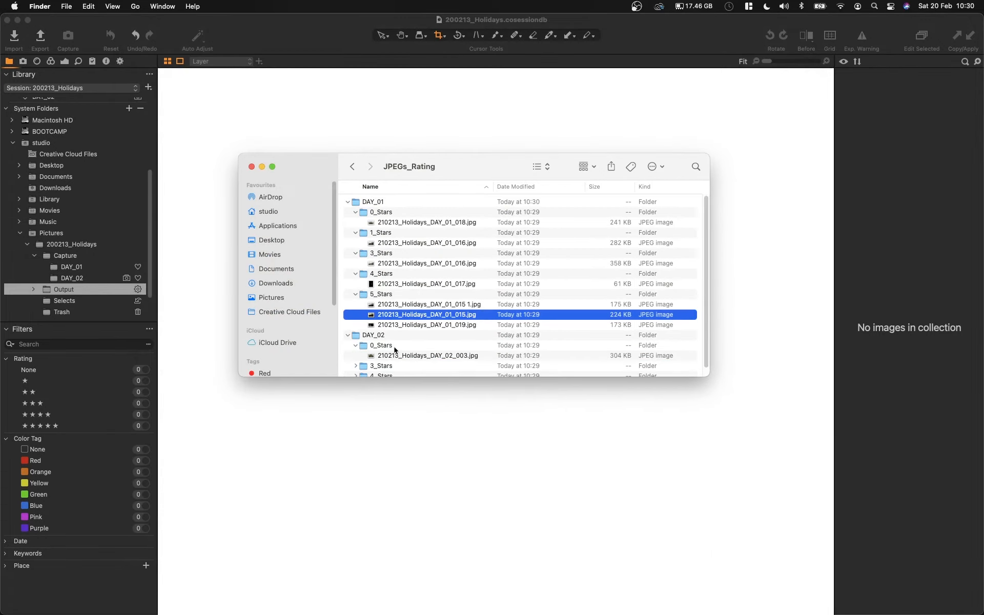
pyautogui.scroll(-1, 348, 353)
pyautogui.click(355, 356)
pyautogui.scroll(-2, 356, 367)
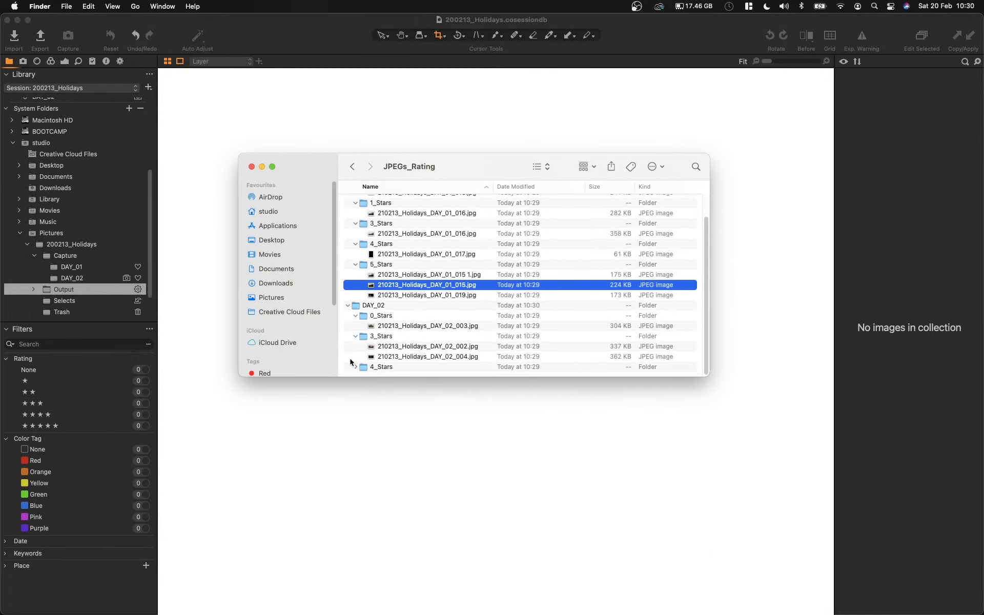
pyautogui.click(355, 367)
pyautogui.scroll(-1, 390, 347)
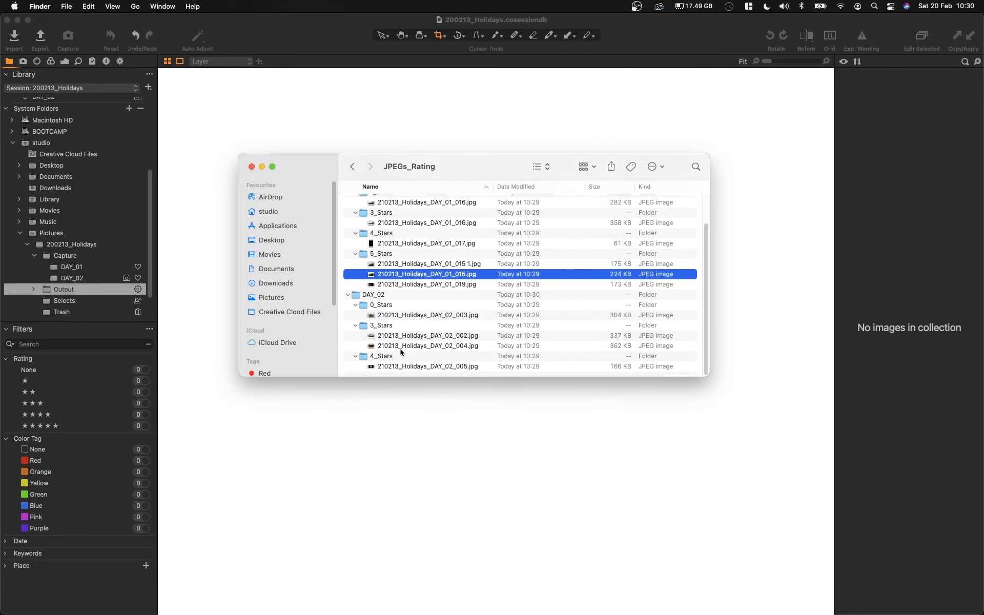
# Step: Close the Finder window and return to the process recipes in Capture One
pyautogui.click(251, 166)
pyautogui.click(216, 112)
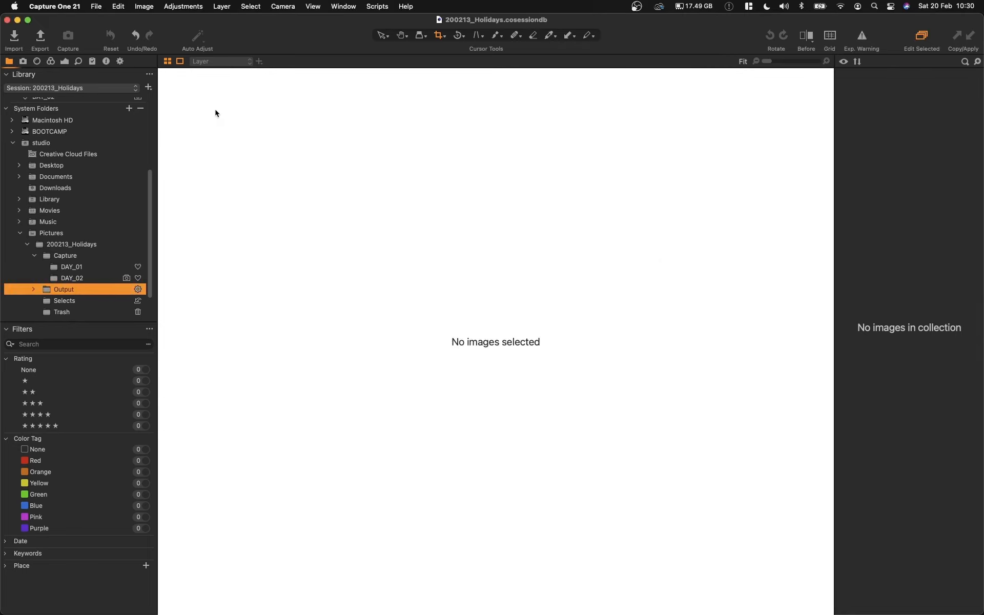
pyautogui.click(120, 61)
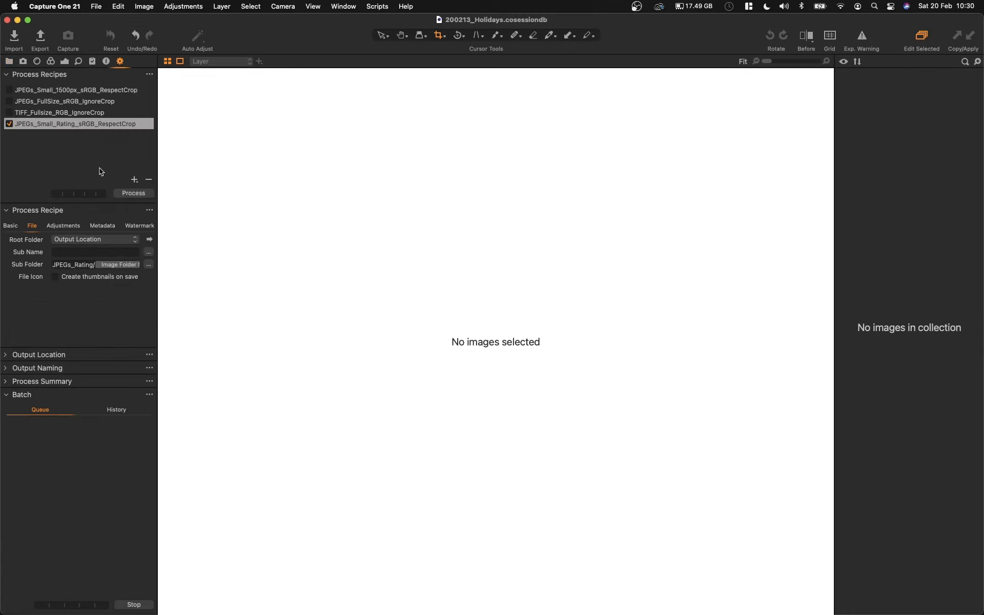